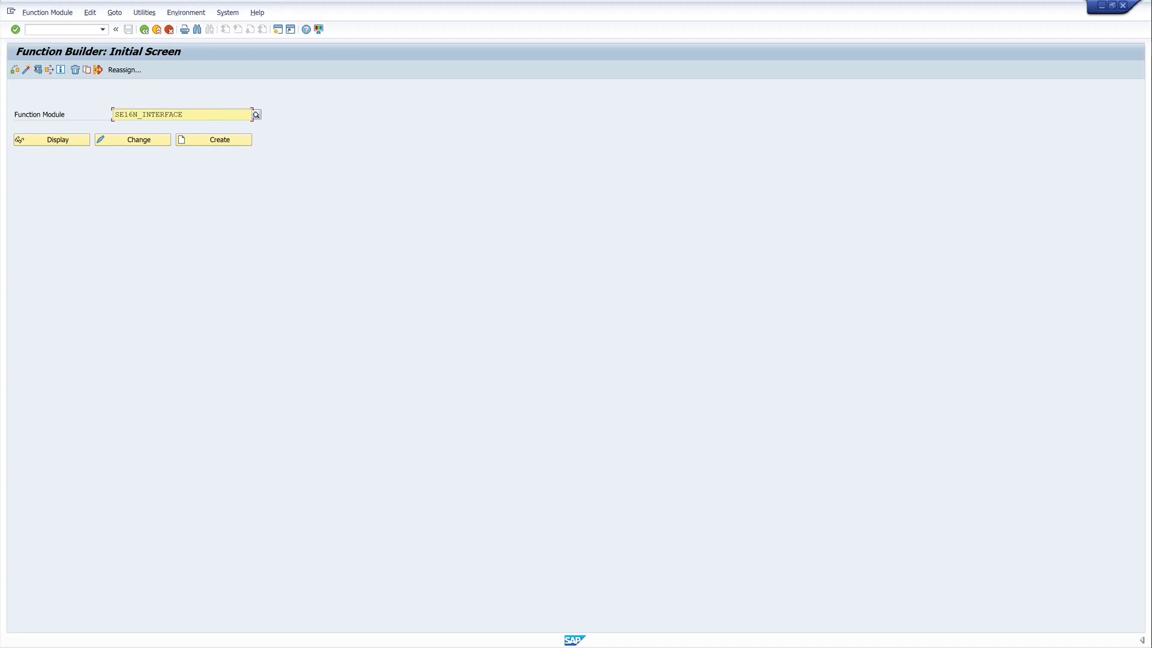
- Go to transaction SE37 and start the test run for function module SE16N_INTERFACE
{"action": "left_click", "coordinate": [66, 29]}
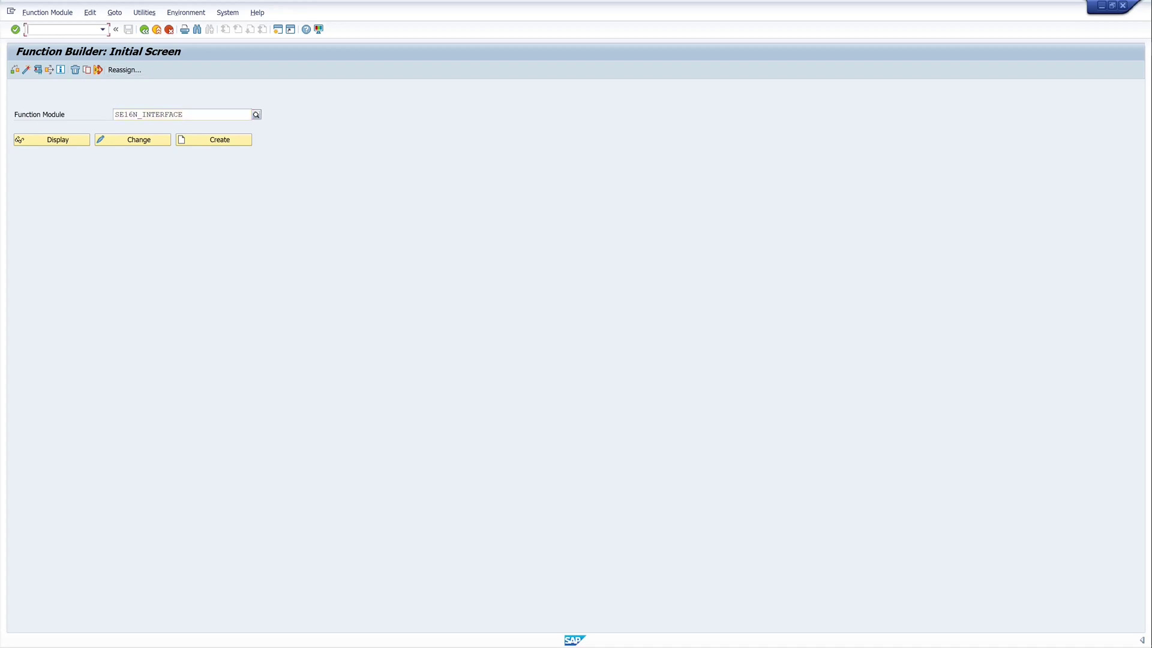
{"action": "type", "text": "/nse37"}
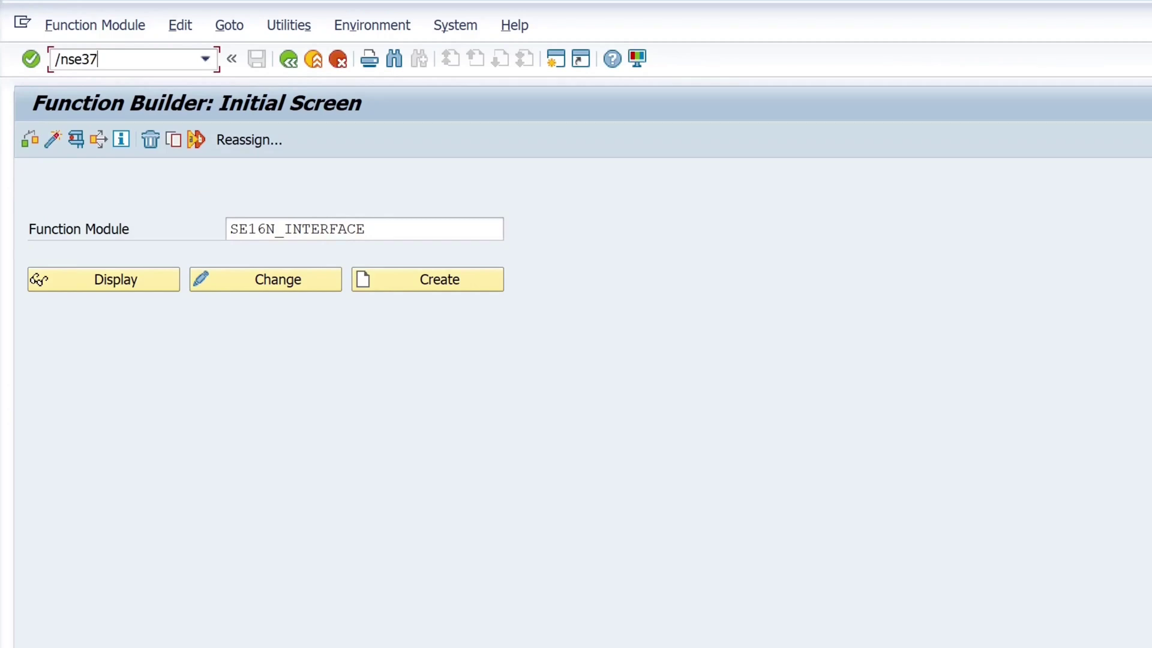
{"action": "key", "text": "Return"}
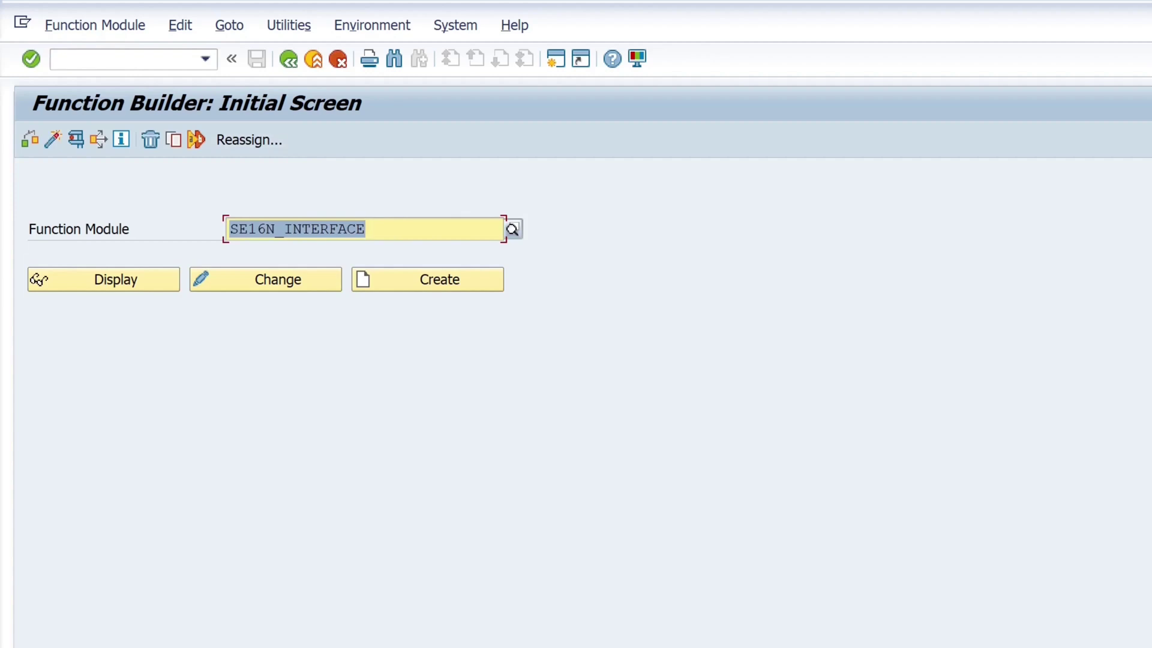
{"action": "left_click", "coordinate": [72, 135]}
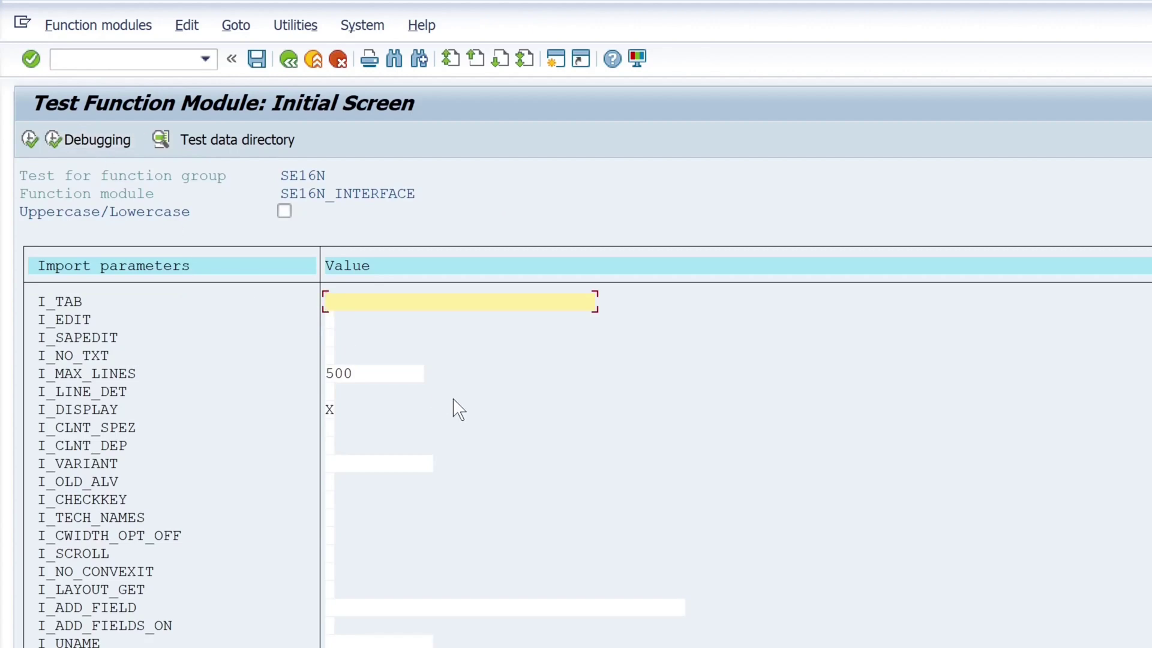
- Enter SFLIGHT as I_TAB and set both I_EDIT and I_SAPEDIT to X
{"action": "type", "text": "SFLIGHT"}
{"action": "left_click", "coordinate": [329, 320]}
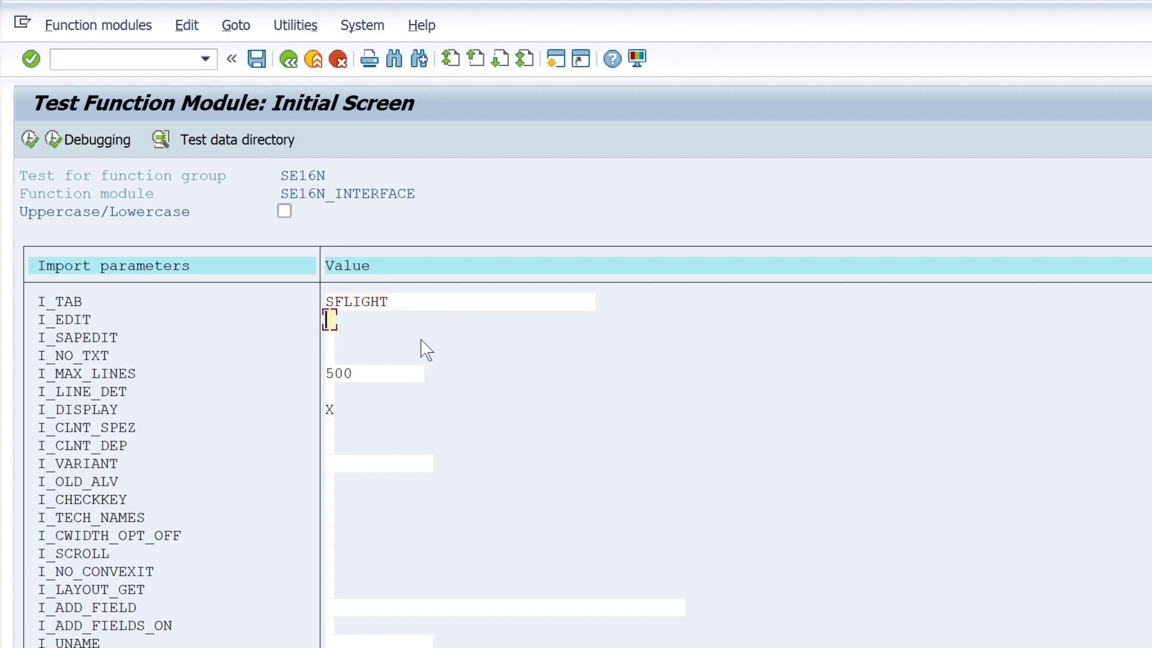
{"action": "type", "text": "X"}
{"action": "key", "text": "Tab"}
{"action": "type", "text": "X"}
{"action": "left_click", "coordinate": [336, 375]}
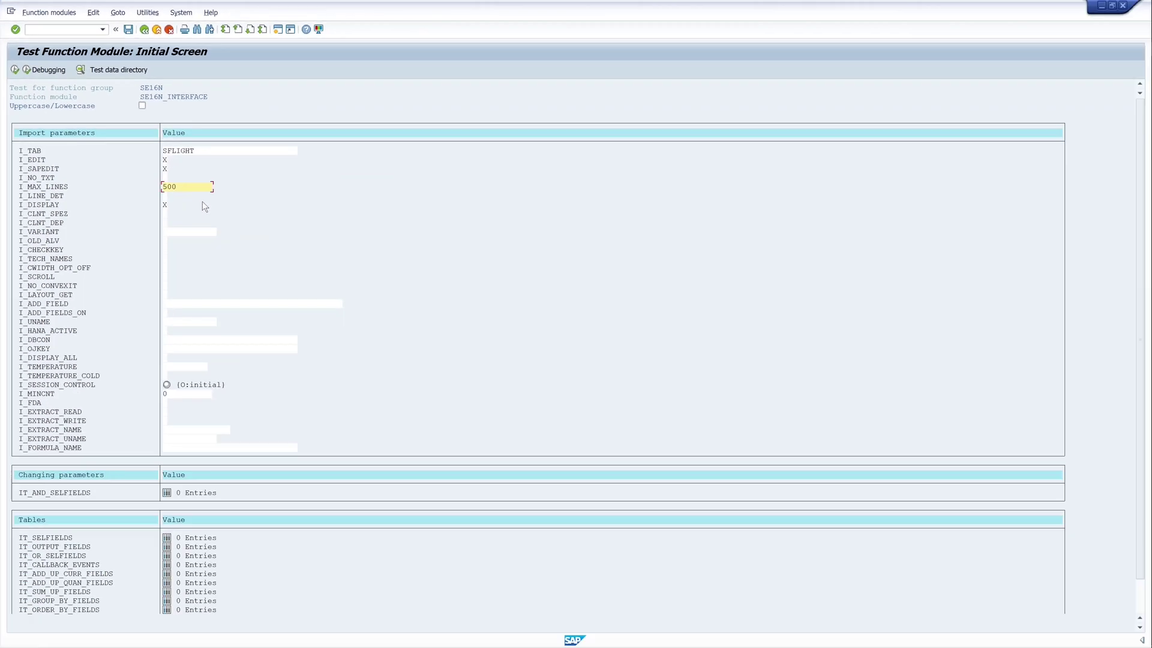
- Execute the test and change the first flight's Capacity from 32 to 33
{"action": "left_click", "coordinate": [16, 71]}
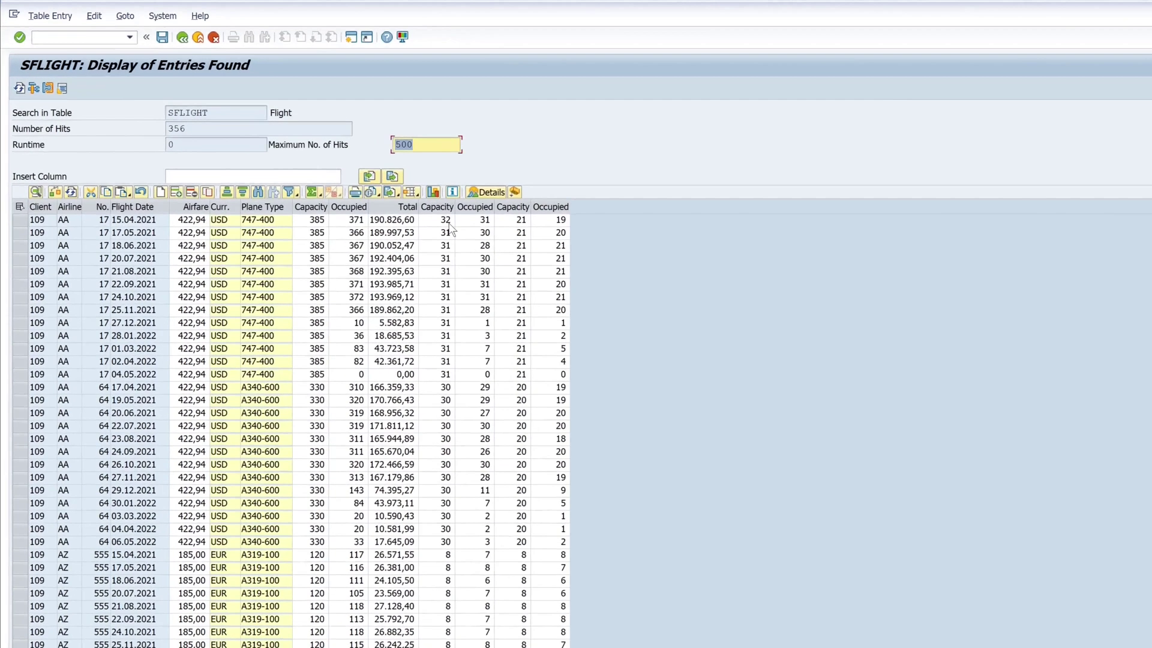
{"action": "left_click", "coordinate": [349, 174]}
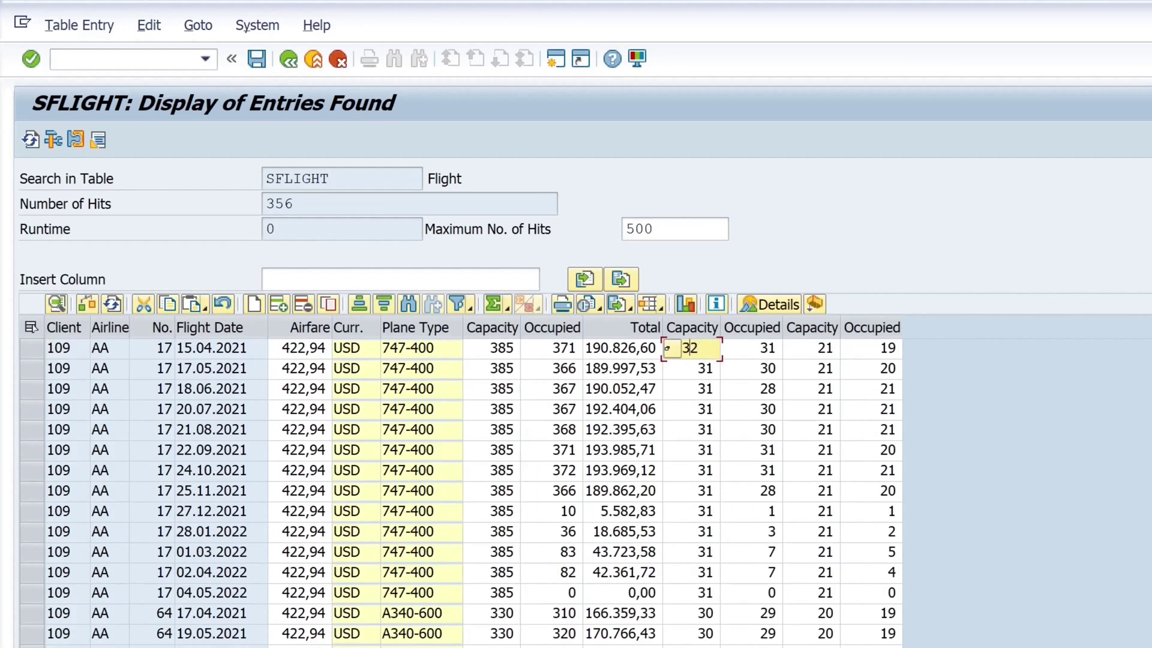
{"action": "key", "text": "BackSpace"}
{"action": "type", "text": "3"}
- Change the second flight's Capacity to 33 and save both changed rows
{"action": "left_click", "coordinate": [686, 369]}
{"action": "key", "text": "BackSpace"}
{"action": "type", "text": "3"}
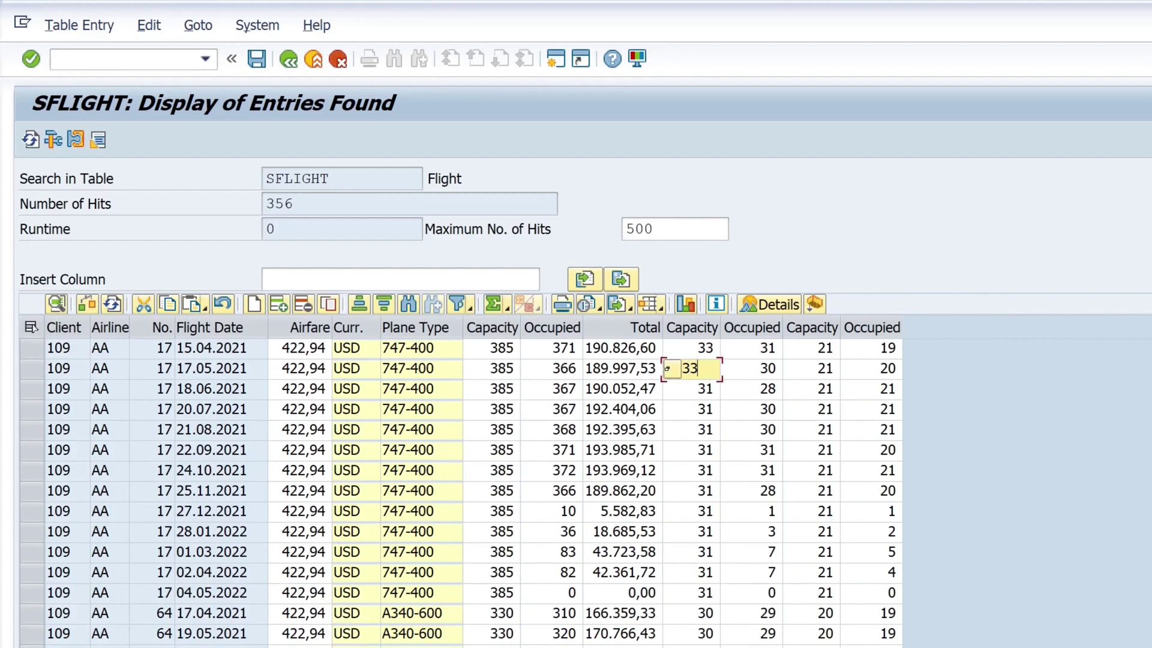
{"action": "left_click", "coordinate": [703, 391]}
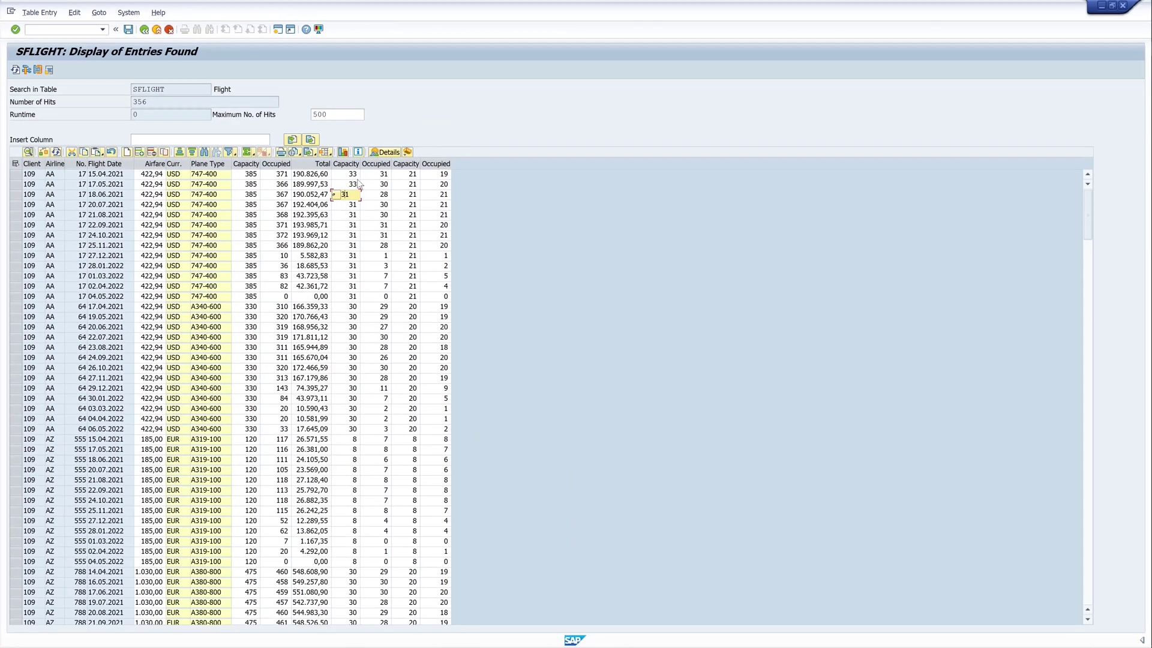
{"action": "left_click", "coordinate": [129, 30]}
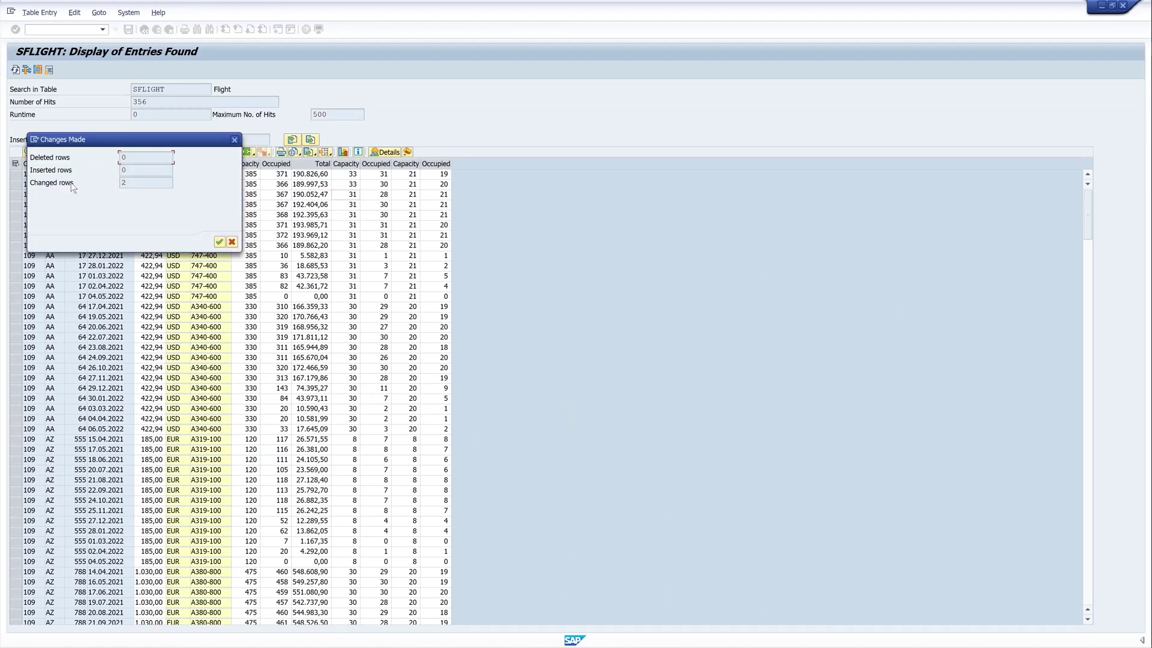
{"action": "left_click", "coordinate": [218, 241]}
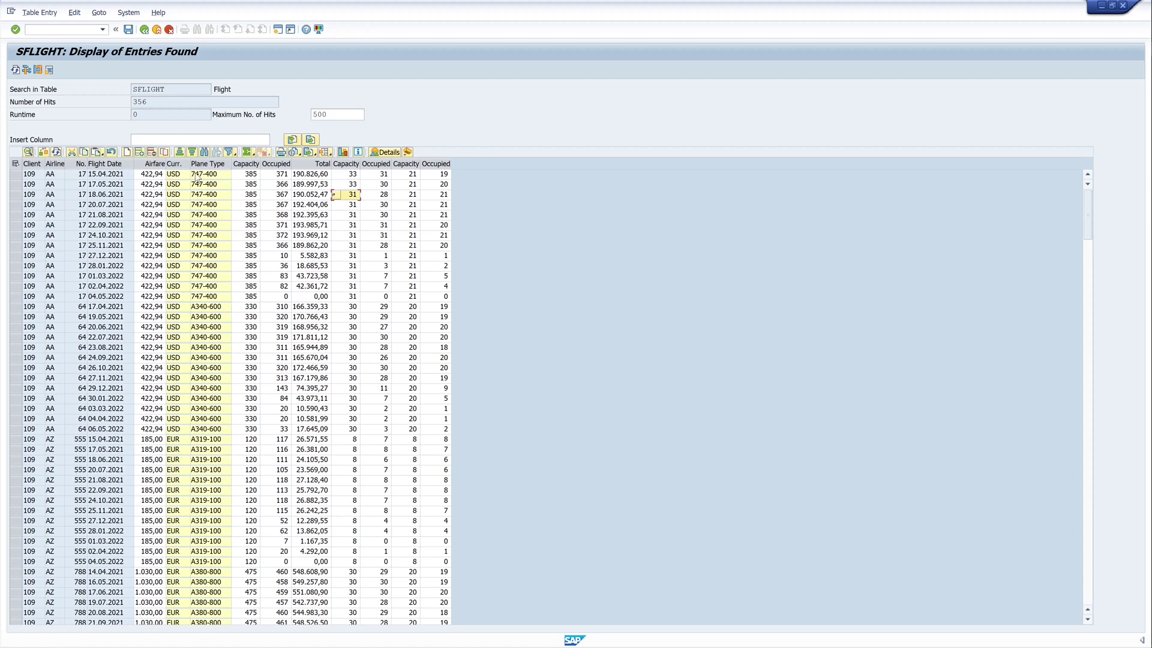
- Rerun the SE16N_INTERFACE test to confirm Capacity 33 persisted, then go back to the parameters
{"action": "left_click", "coordinate": [142, 31]}
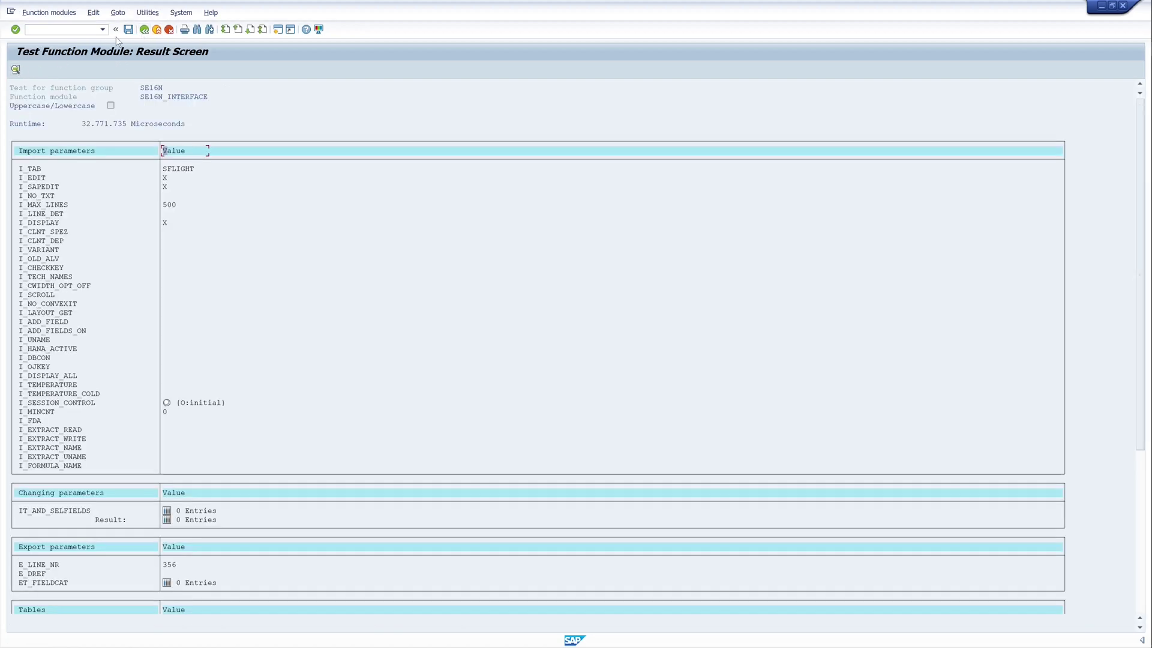
{"action": "left_click", "coordinate": [144, 30]}
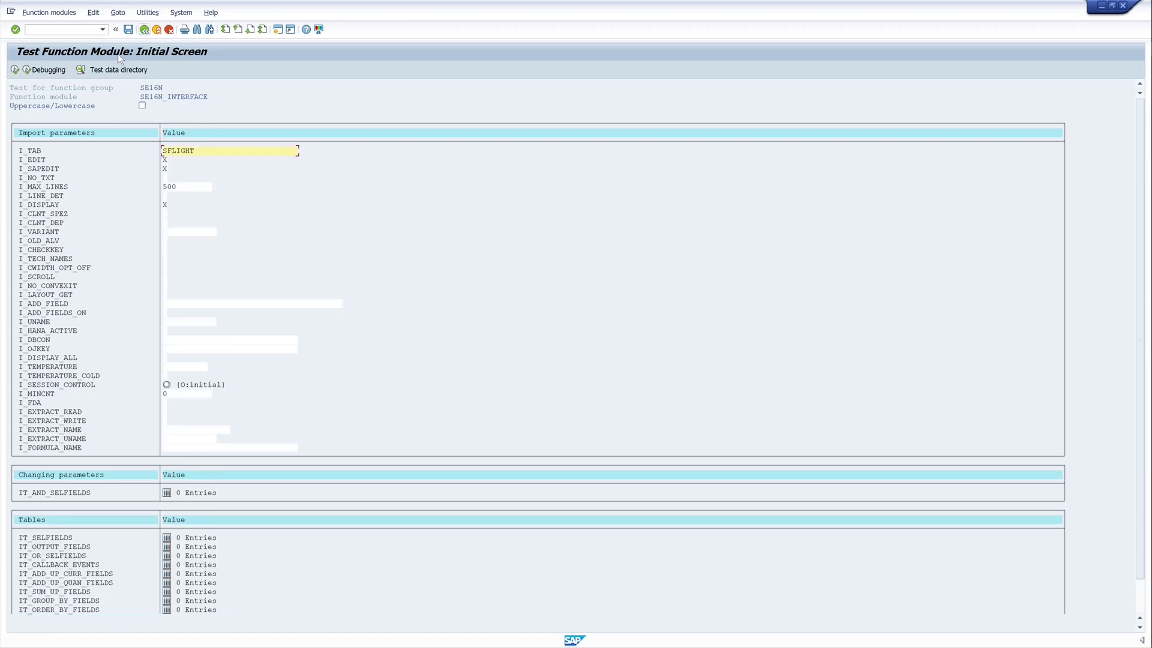
{"action": "left_click", "coordinate": [15, 70]}
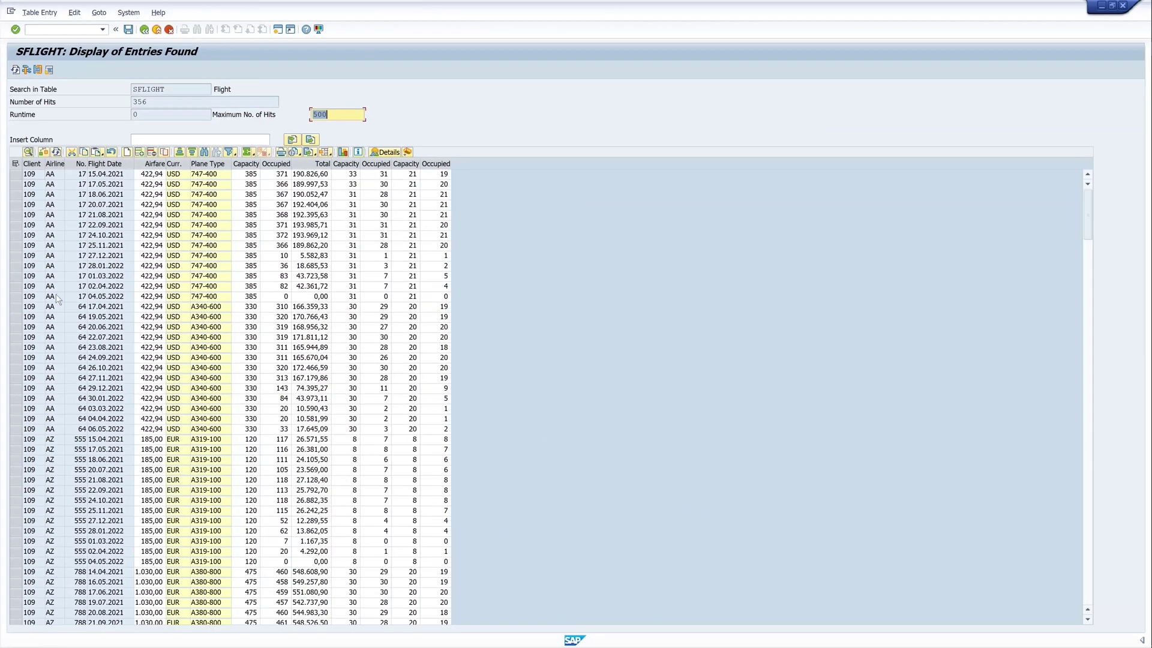
{"action": "left_click", "coordinate": [144, 30]}
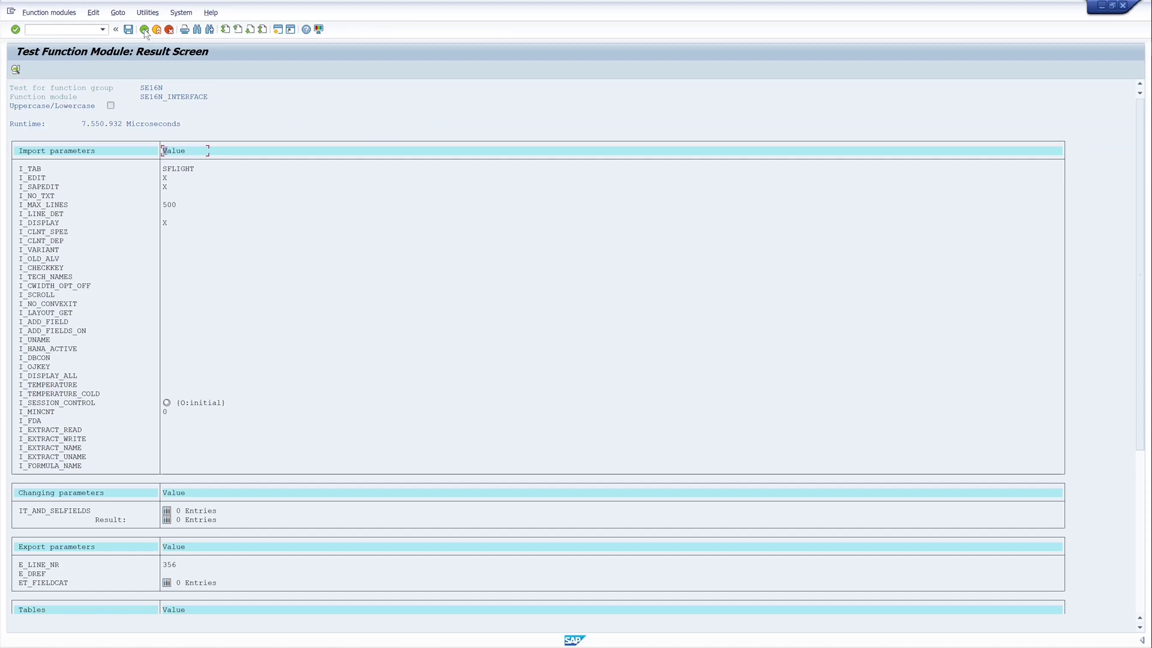
{"action": "left_click", "coordinate": [145, 30]}
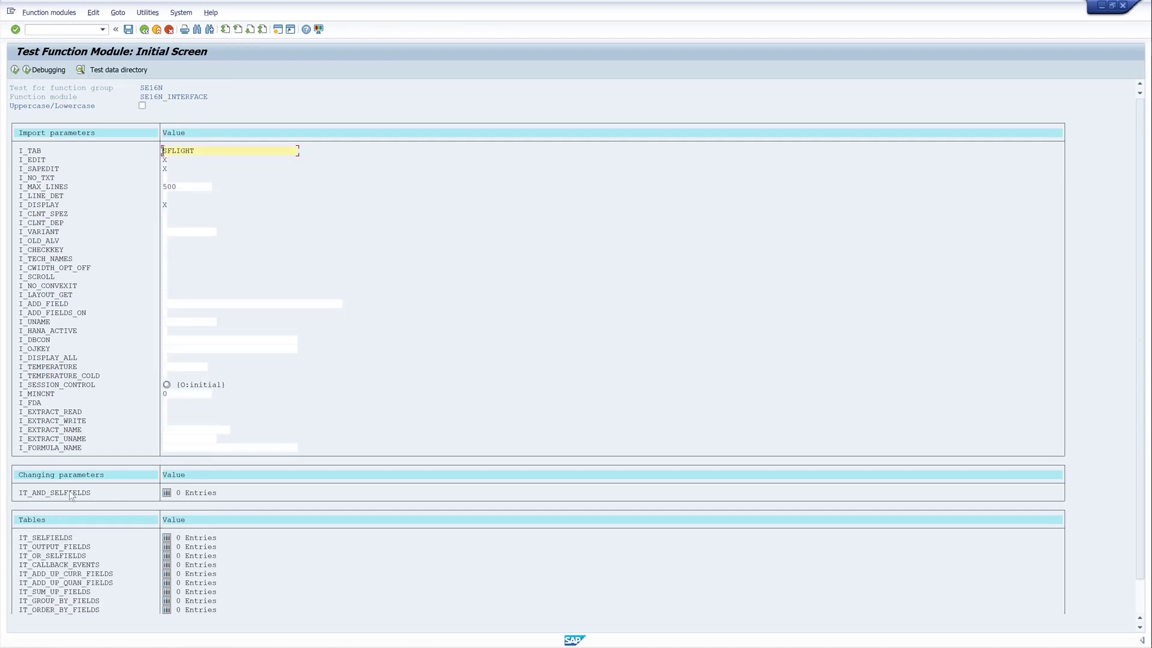
- Add an IT_AND_SELFIELDS SELTAB row with FIELD CARRID, sign I, option EQ, low LH
{"action": "left_click", "coordinate": [167, 494]}
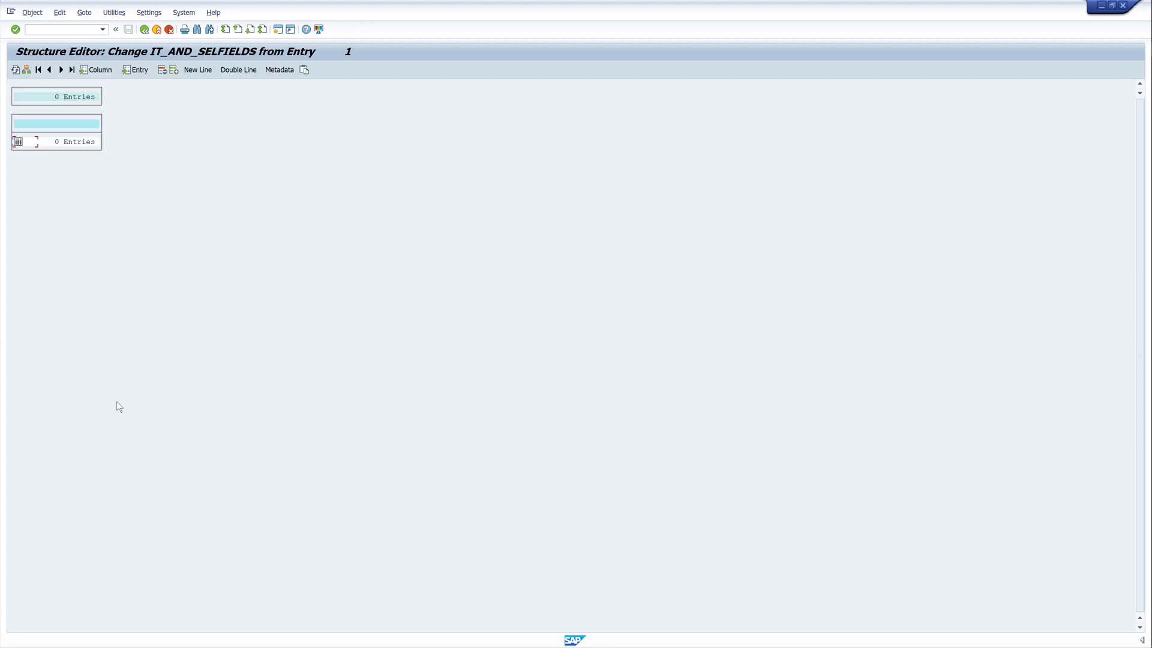
{"action": "left_click", "coordinate": [18, 141]}
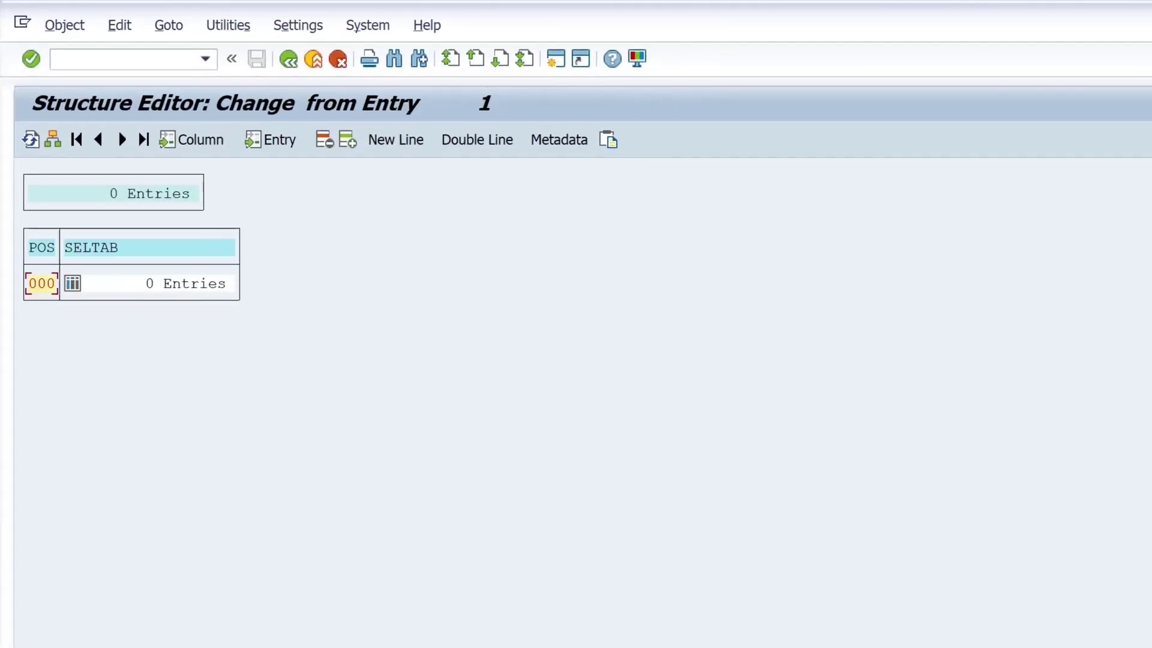
{"action": "left_click", "coordinate": [72, 285]}
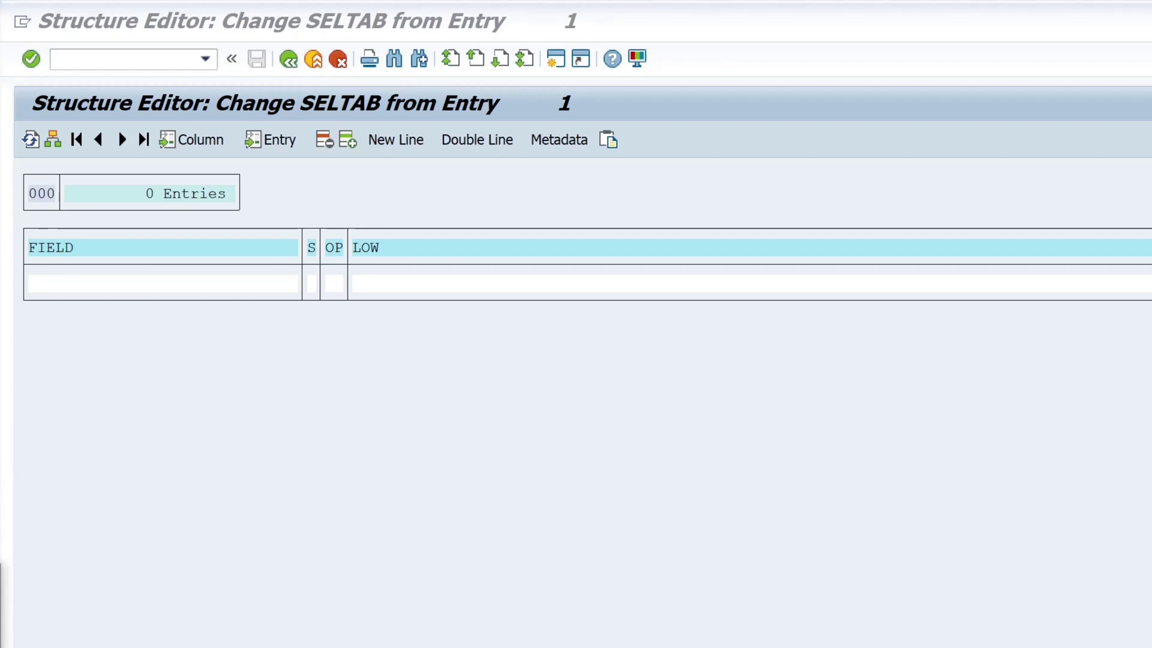
{"action": "key", "text": "alt+Tab"}
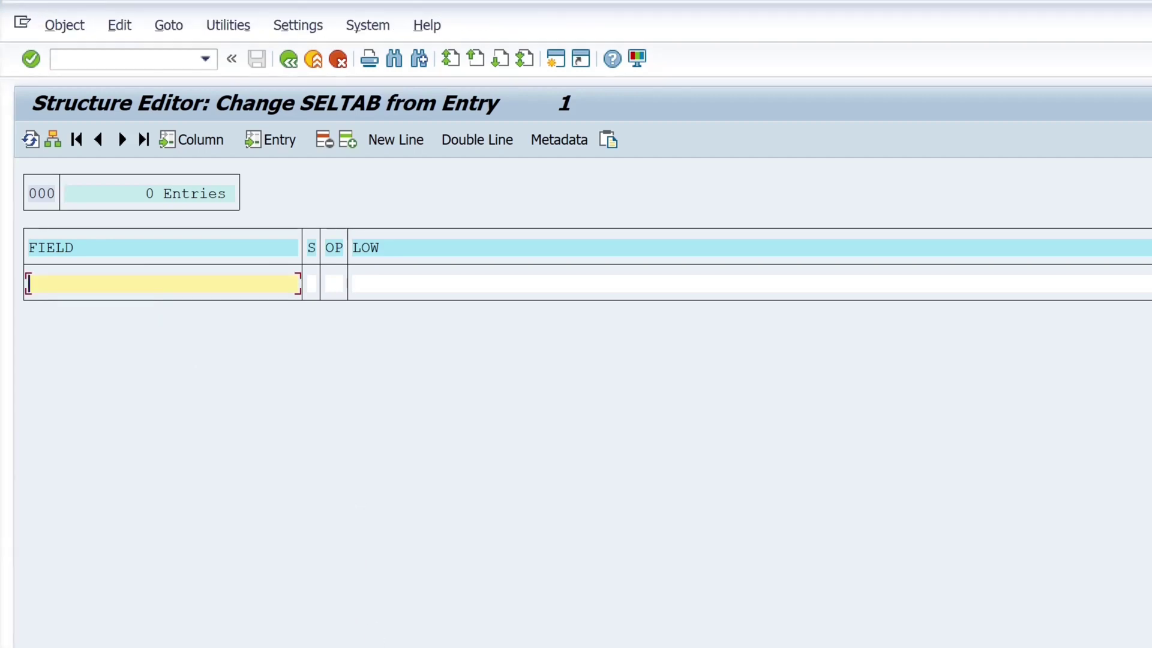
{"action": "type", "text": "CARRID"}
{"action": "left_click", "coordinate": [312, 283]}
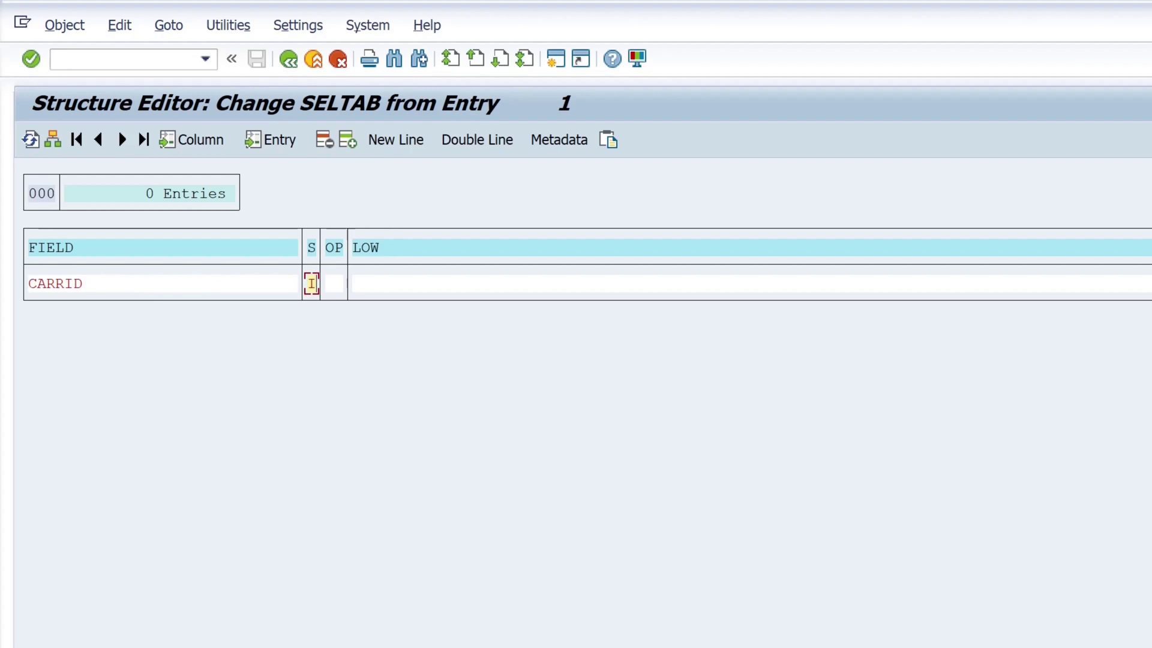
{"action": "type", "text": "I"}
{"action": "type", "text": "EQ"}
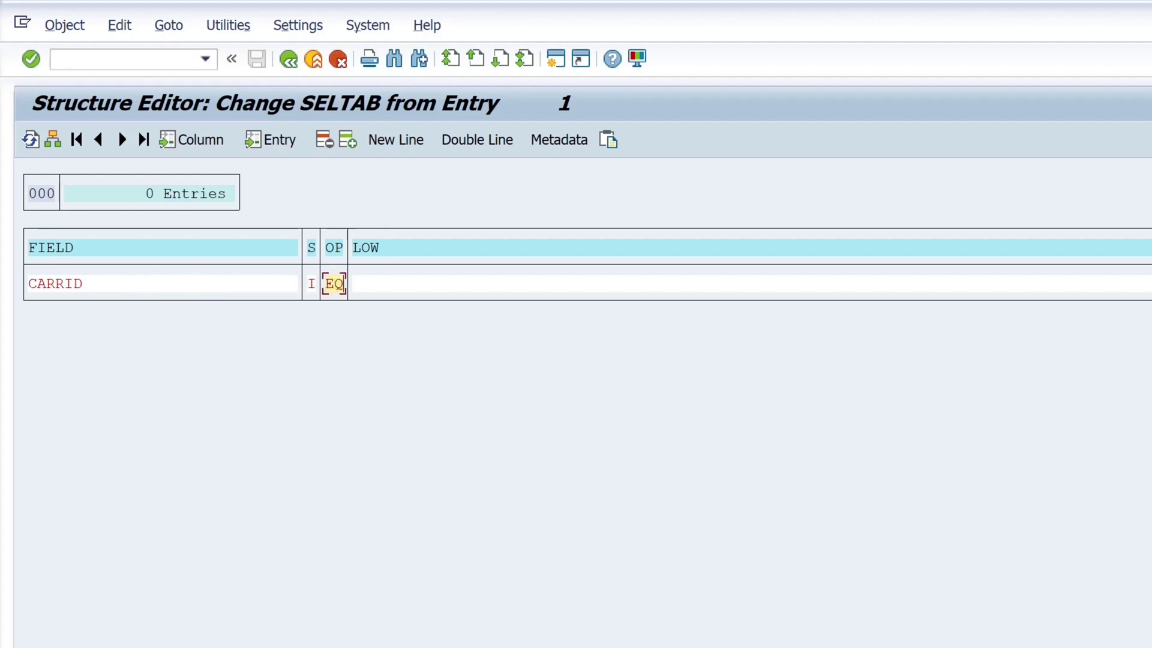
{"action": "type", "text": "LH"}
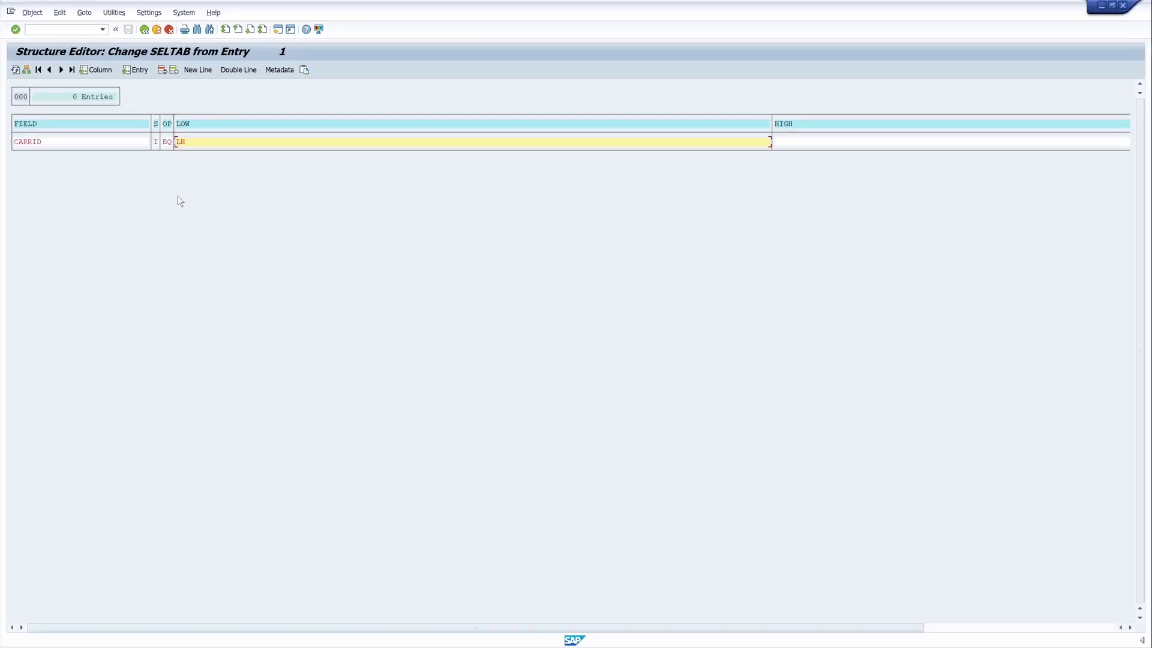
{"action": "left_click", "coordinate": [144, 30]}
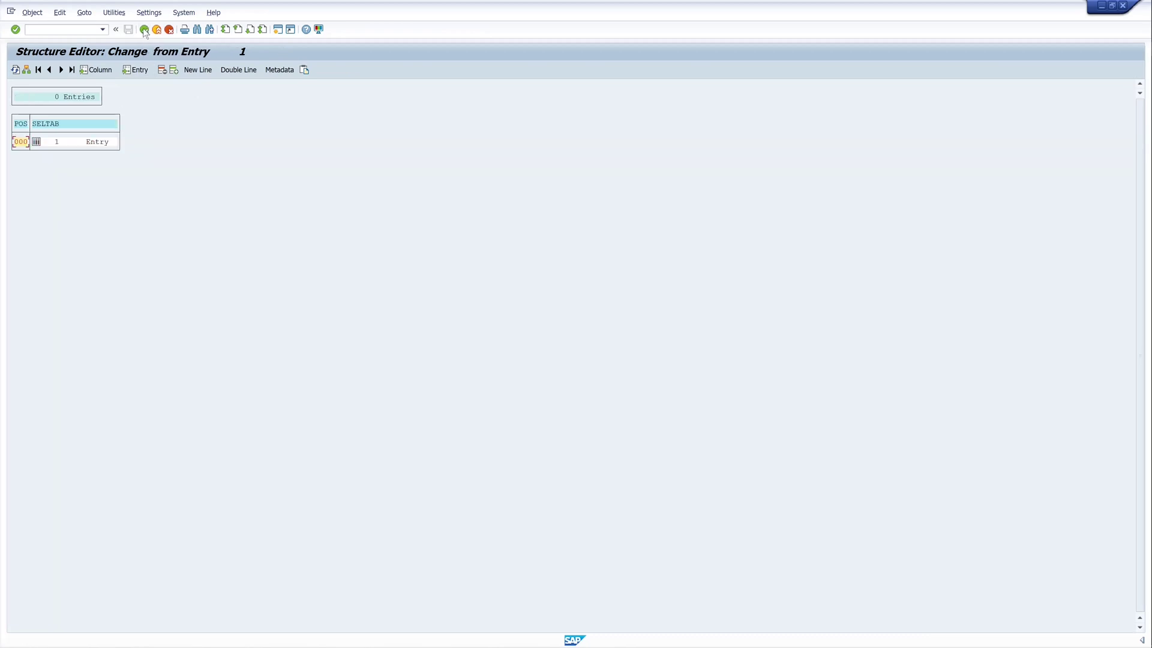
{"action": "left_click", "coordinate": [144, 30]}
{"action": "left_click", "coordinate": [143, 30]}
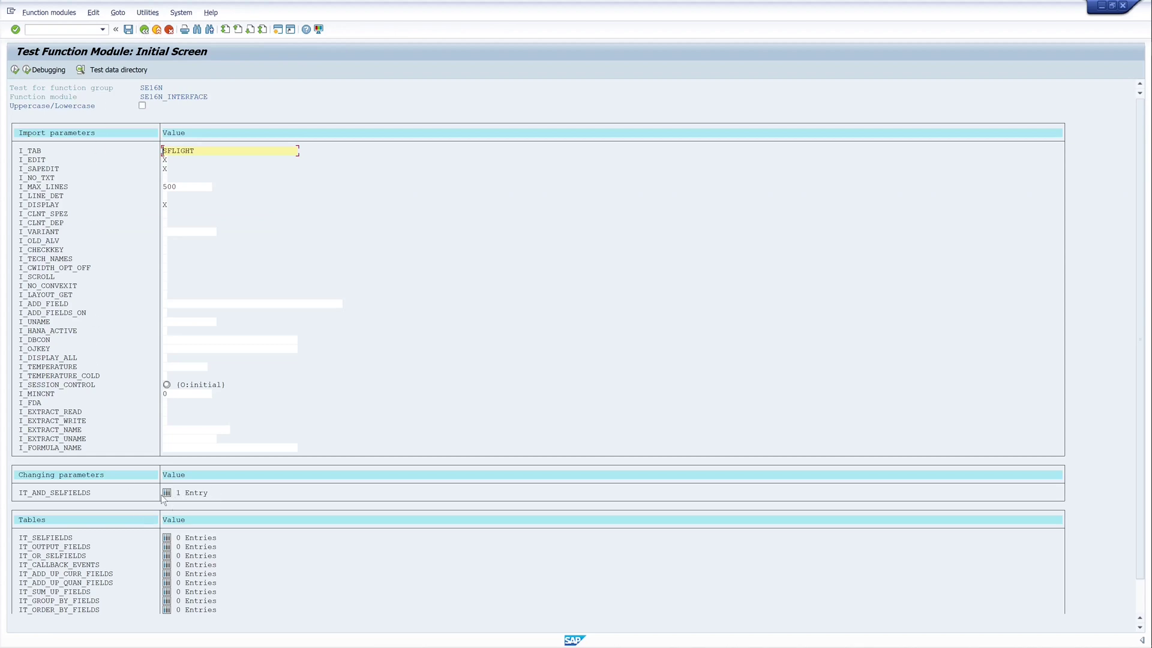
- Execute the filtered test showing 75 LH flights, then back out to Function Builder
{"action": "left_click", "coordinate": [16, 70]}
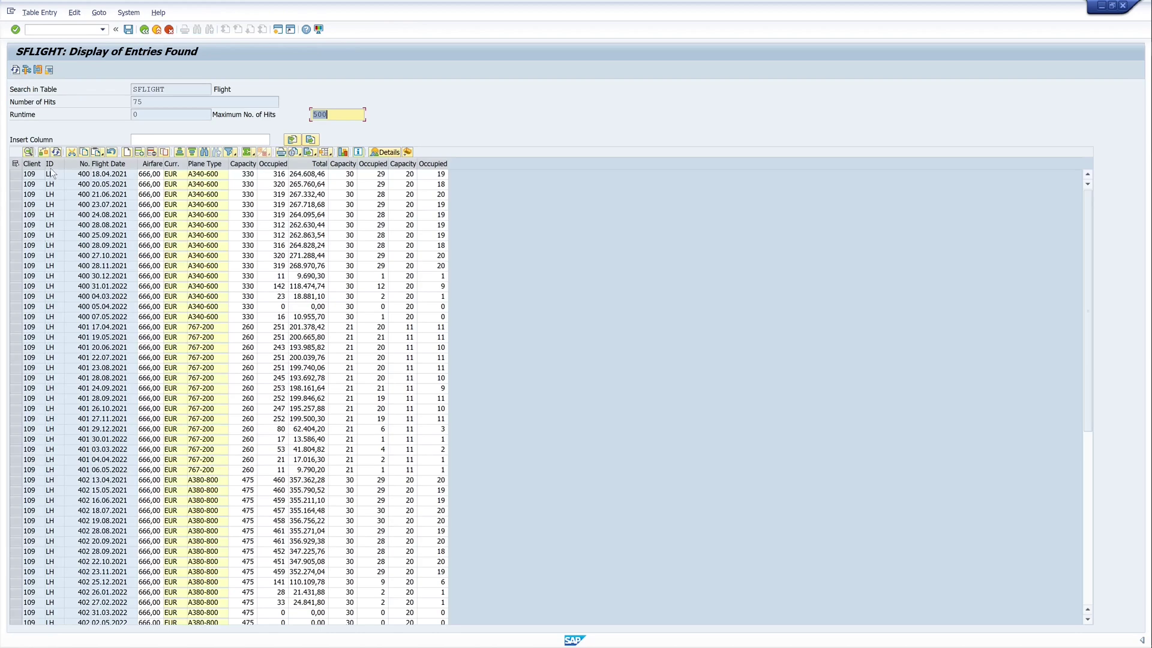
{"action": "left_click", "coordinate": [53, 167]}
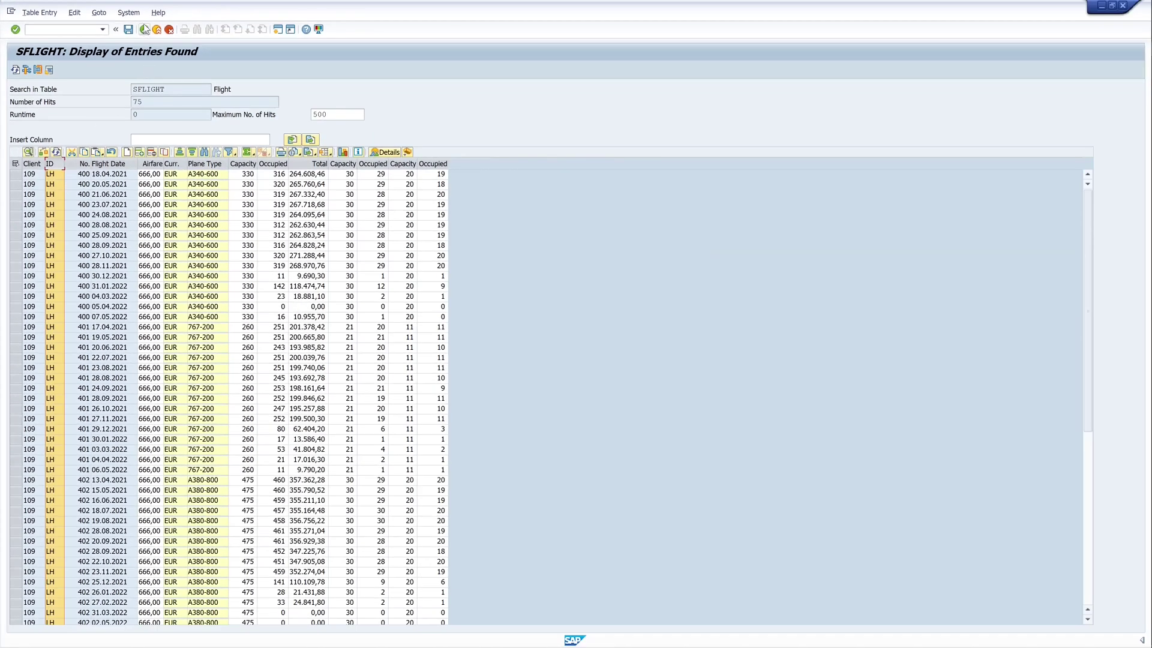
{"action": "left_click", "coordinate": [145, 30]}
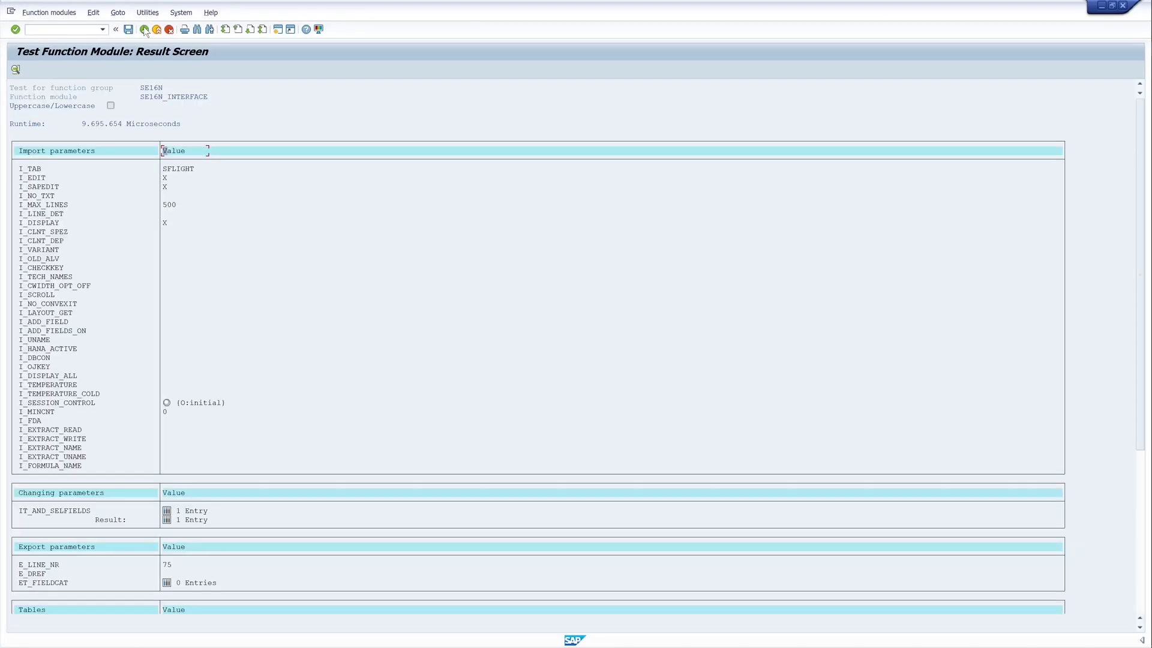
{"action": "left_click", "coordinate": [145, 30]}
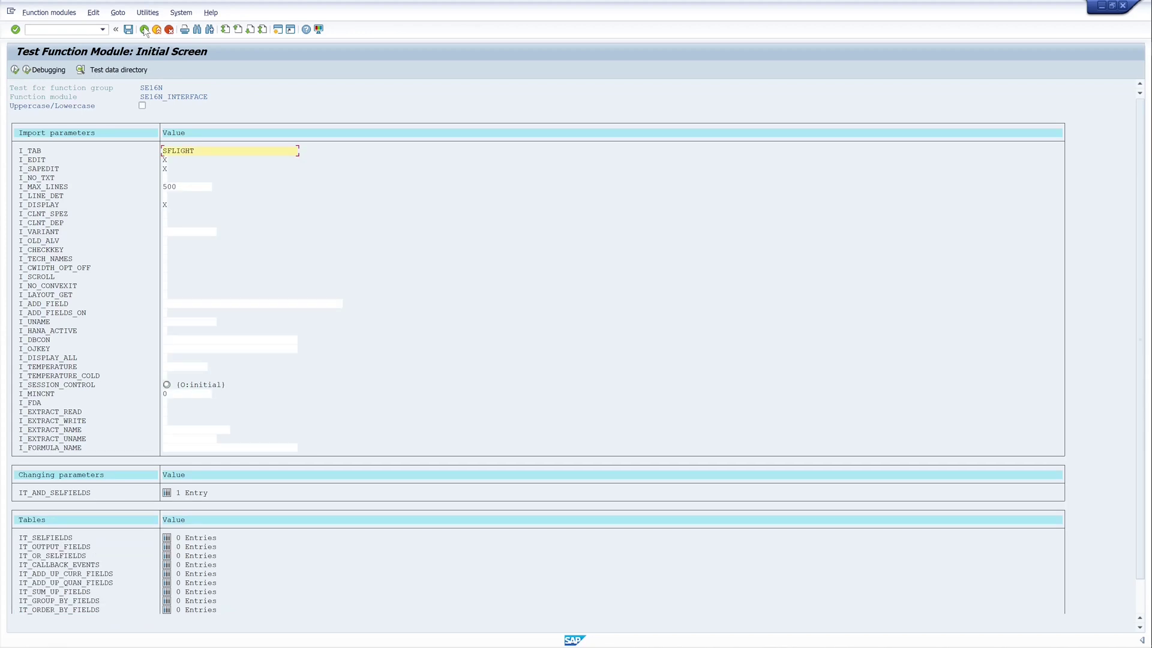
{"action": "left_click", "coordinate": [144, 30]}
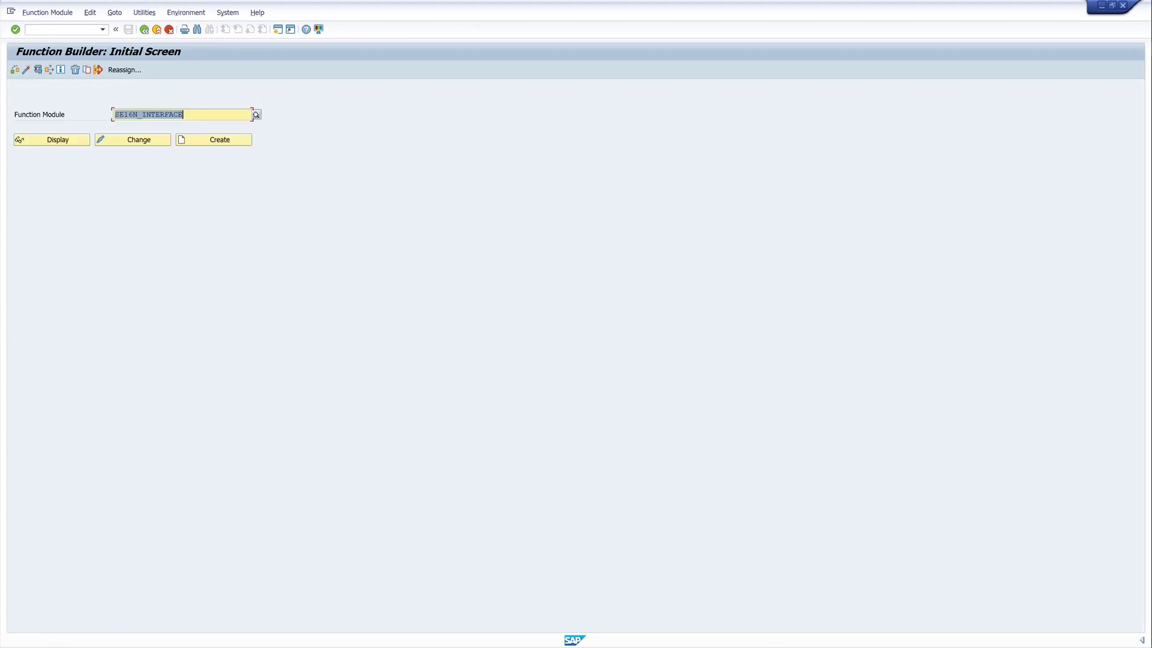
- Open the General Table Display (SE16N) and load table SFLIGHT
{"action": "left_click", "coordinate": [27, 29]}
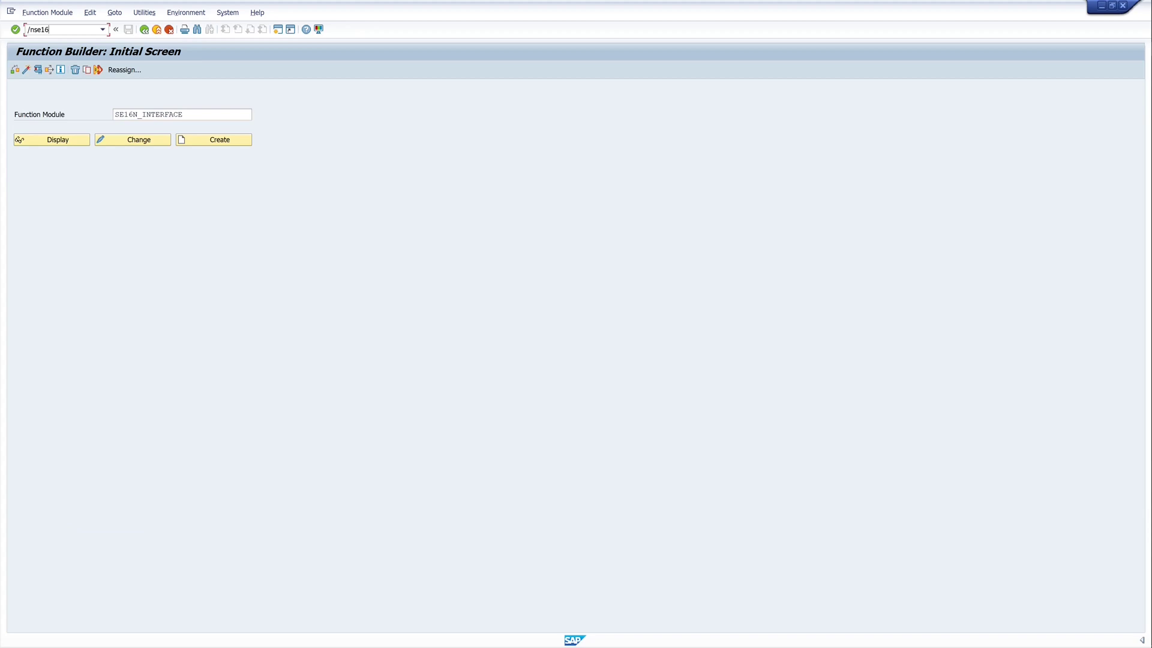
{"action": "key", "text": "Return"}
{"action": "key", "text": "Return"}
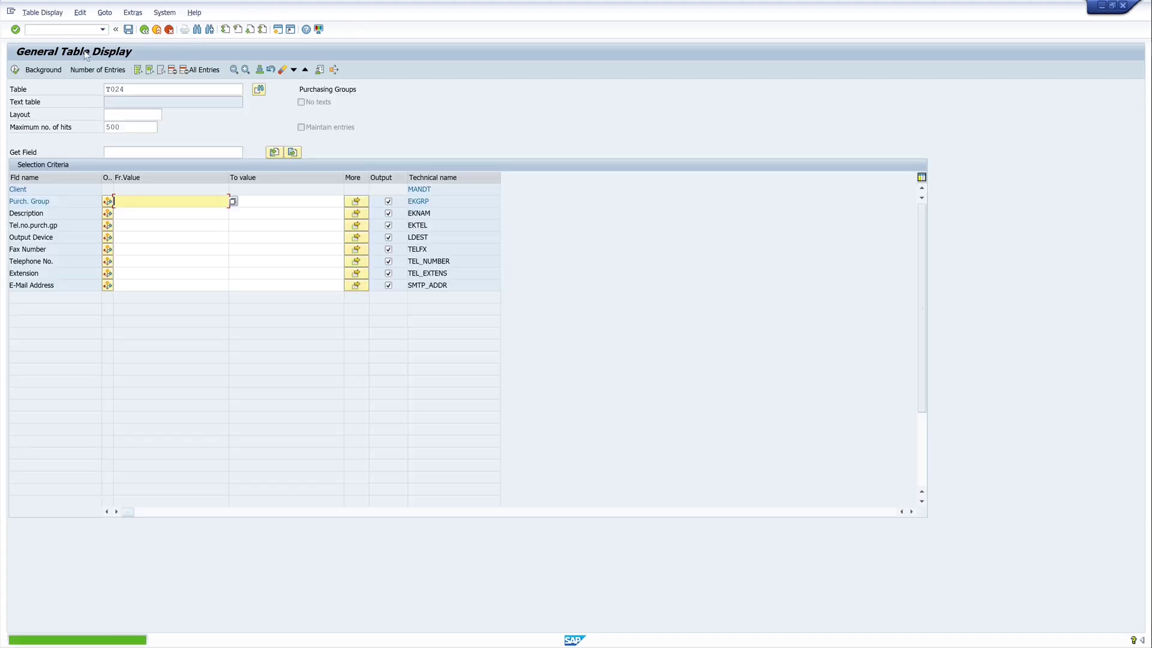
{"action": "left_click_drag", "start_coordinate": [129, 89], "coordinate": [59, 91]}
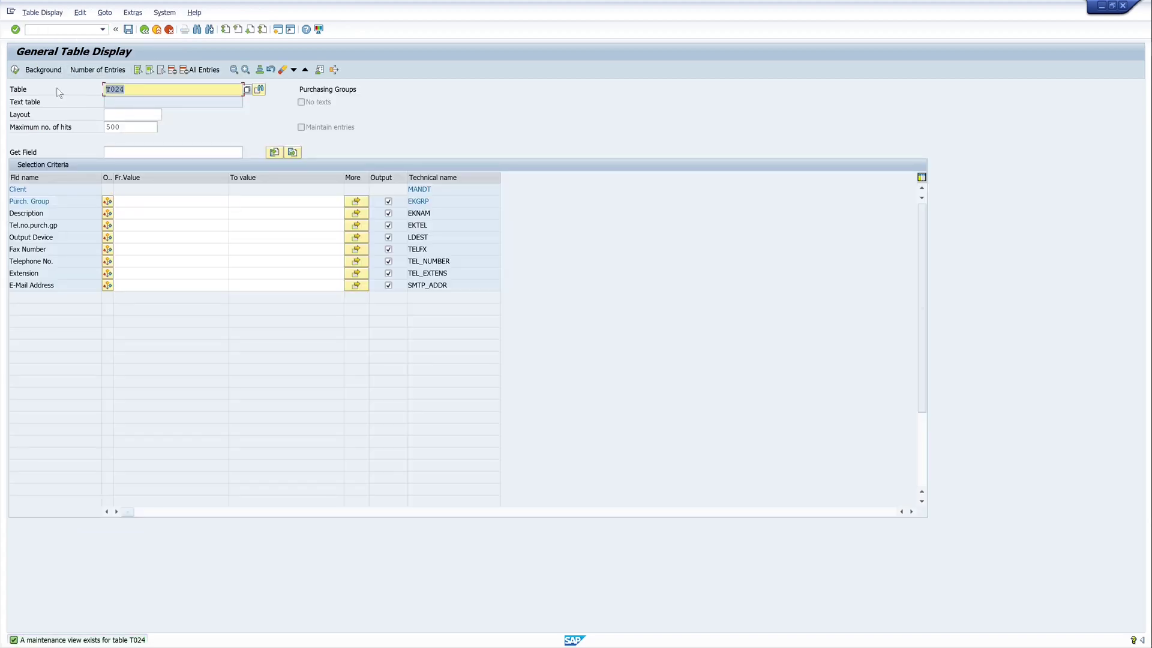
{"action": "type", "text": "sflight"}
{"action": "key", "text": "Return"}
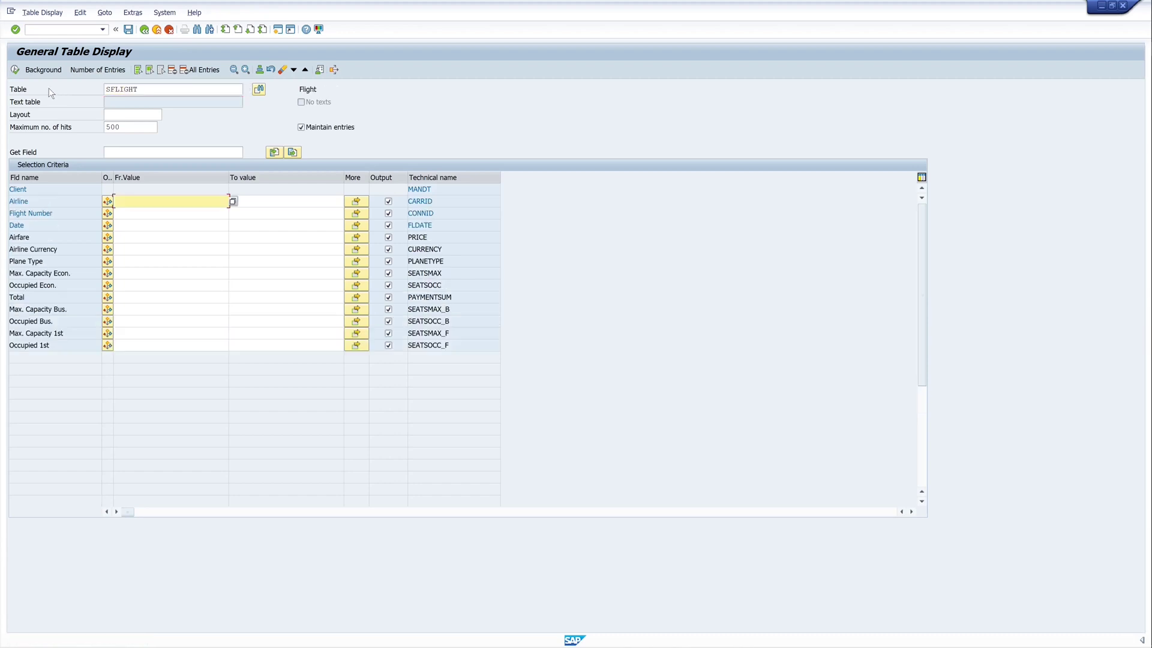
- List SFLIGHT's 356 entries with Maintain entries ticked, then return to the selection screen
{"action": "left_click", "coordinate": [301, 128]}
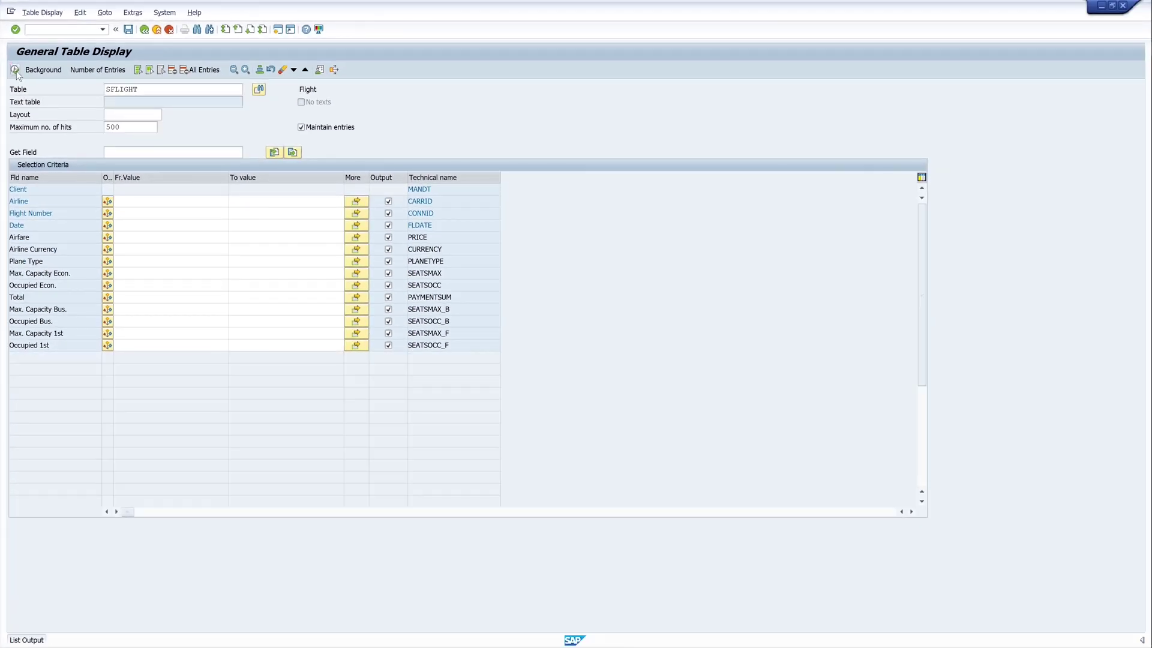
{"action": "left_click", "coordinate": [16, 70]}
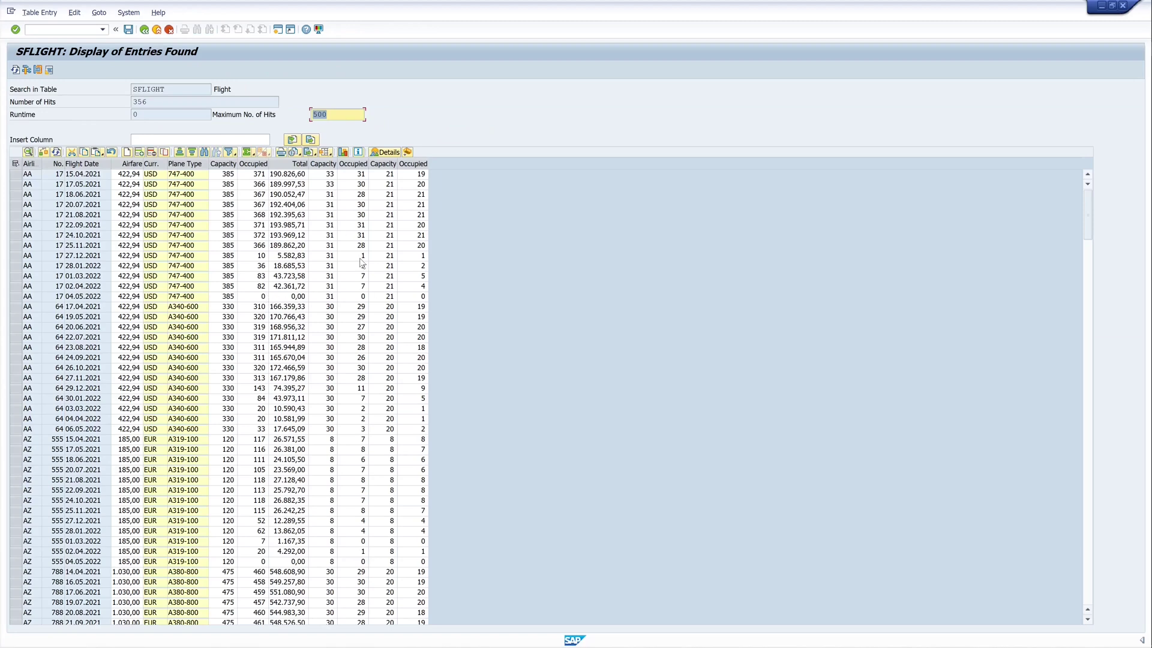
{"action": "left_click", "coordinate": [144, 30]}
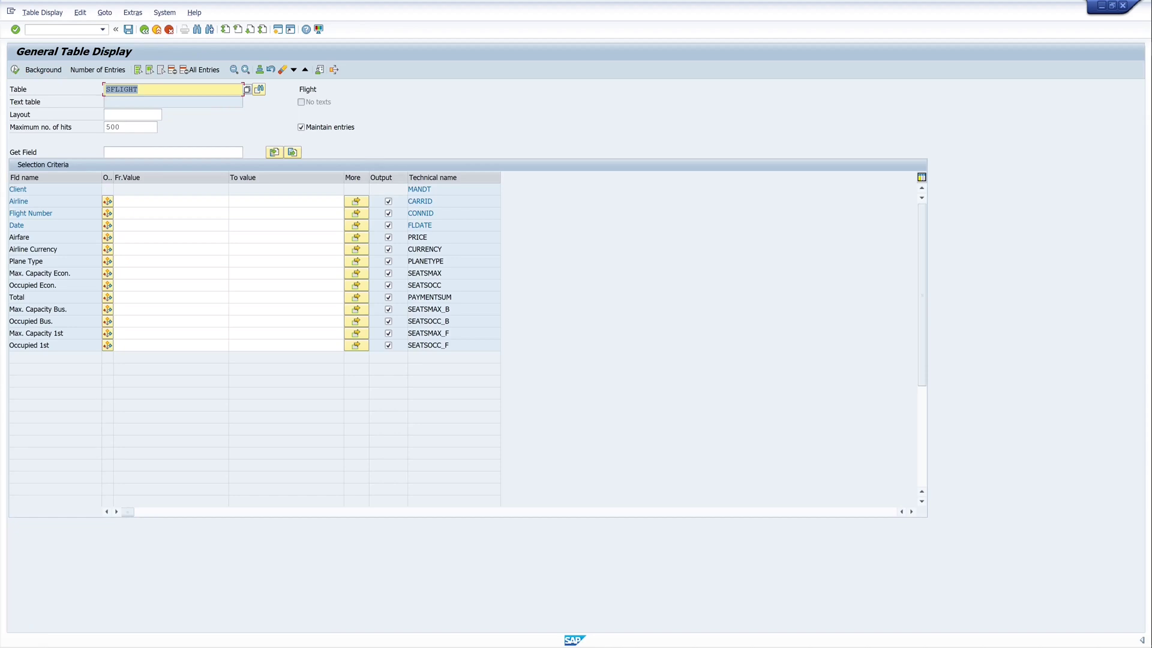
- Load table T024 and list its 192 purchasing group entries
{"action": "type", "text": "T024"}
{"action": "key", "text": "Return"}
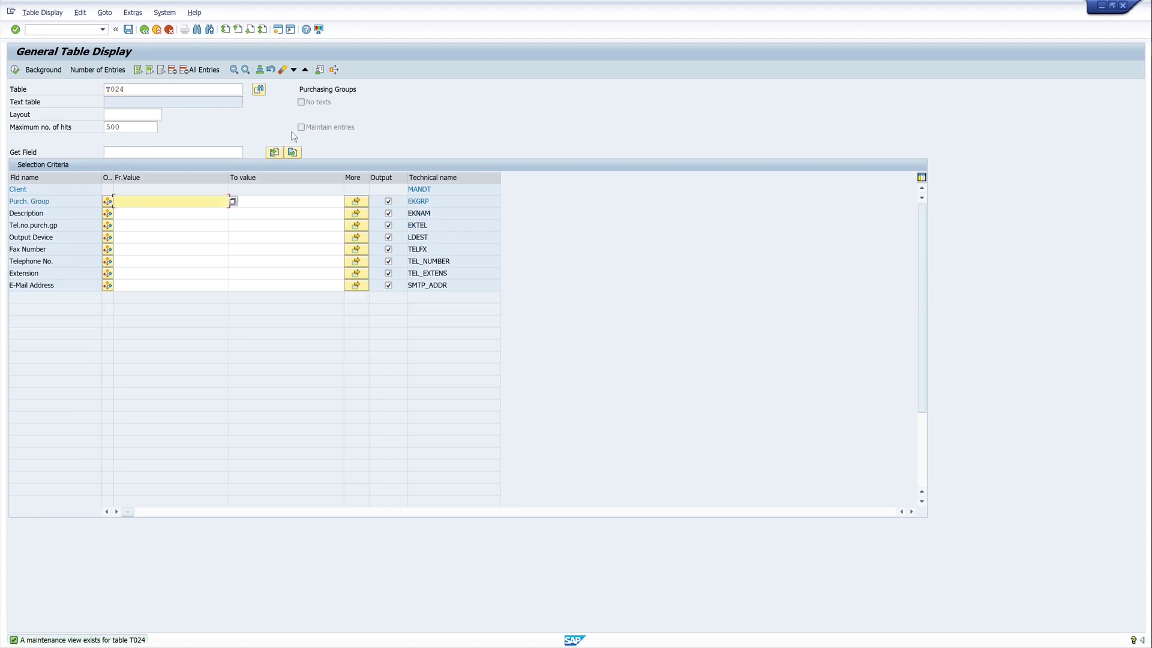
{"action": "left_click", "coordinate": [302, 127]}
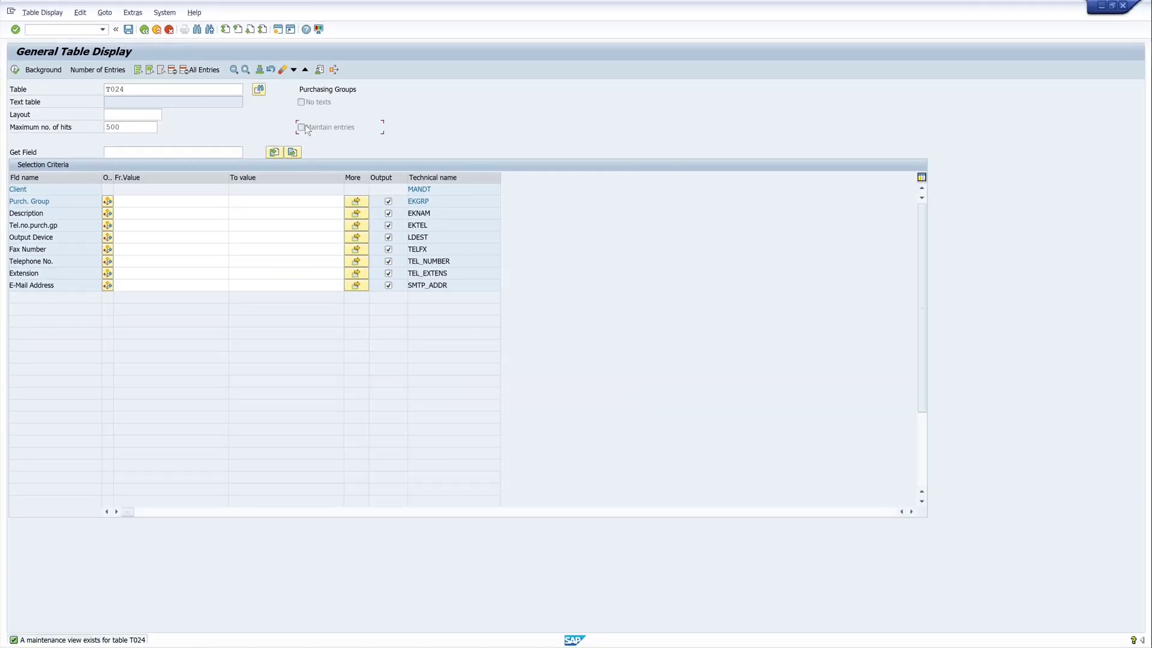
{"action": "left_click", "coordinate": [17, 70]}
{"action": "left_click", "coordinate": [16, 70]}
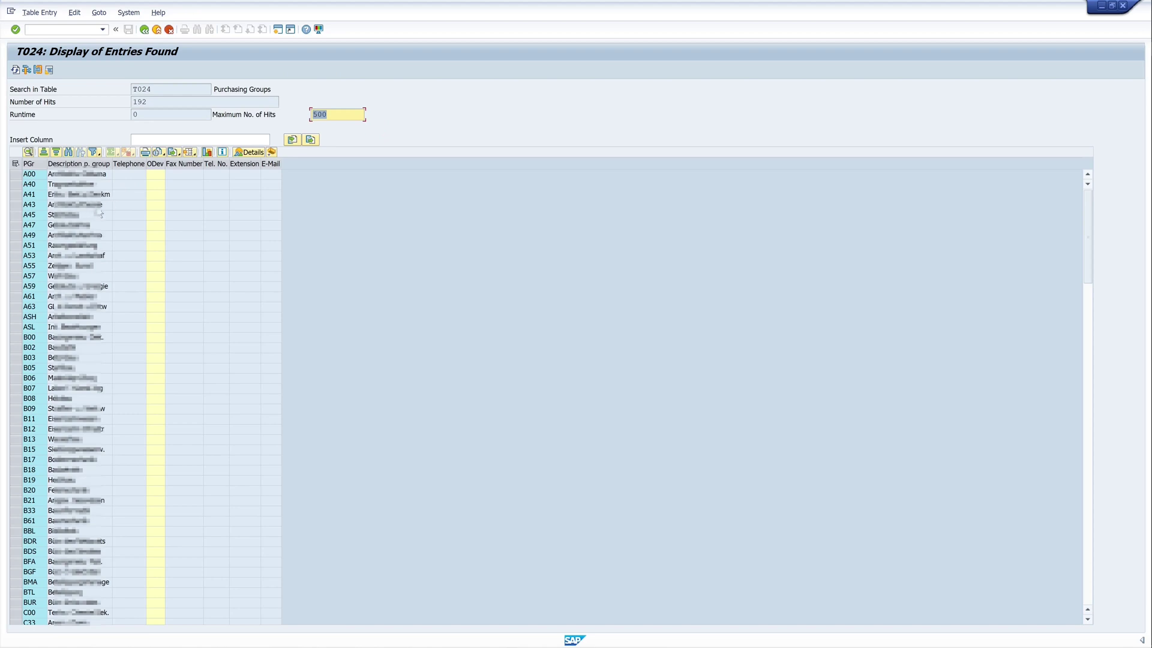
- Return from the T024 list and open the SE16N_INTERFACE test screen
{"action": "left_click", "coordinate": [145, 31]}
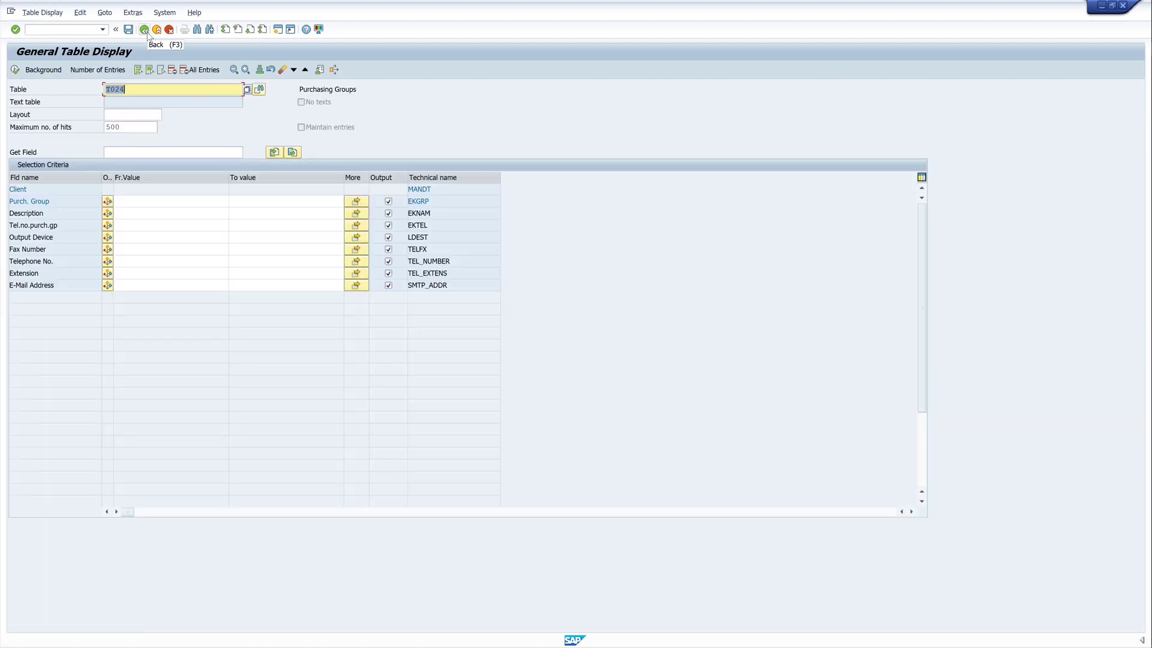
{"action": "left_click", "coordinate": [147, 33]}
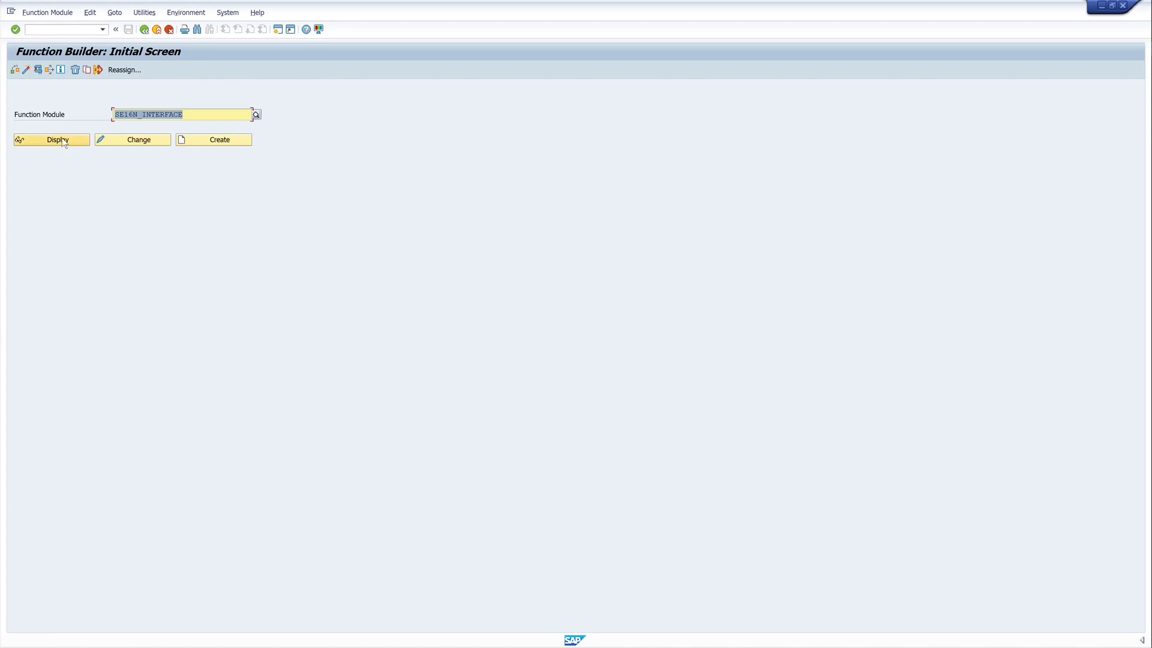
{"action": "left_click", "coordinate": [39, 71]}
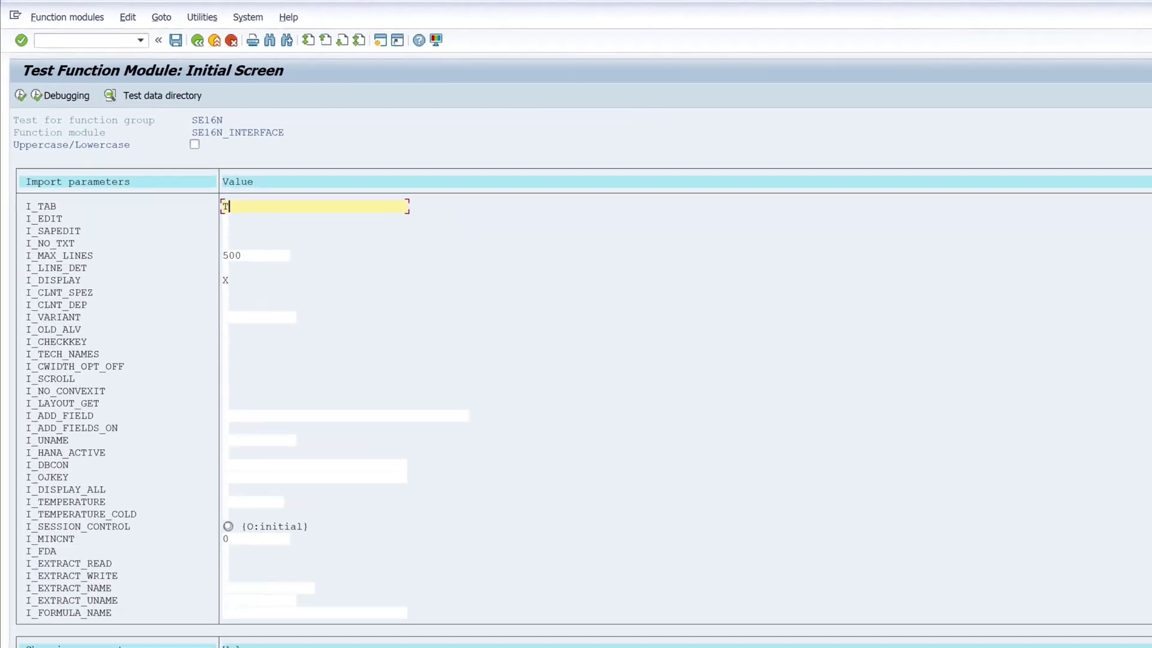
- Set I_TAB to T024 and both I_EDIT and I_SAPEDIT to X
{"action": "type", "text": "T024"}
{"action": "key", "text": "Tab"}
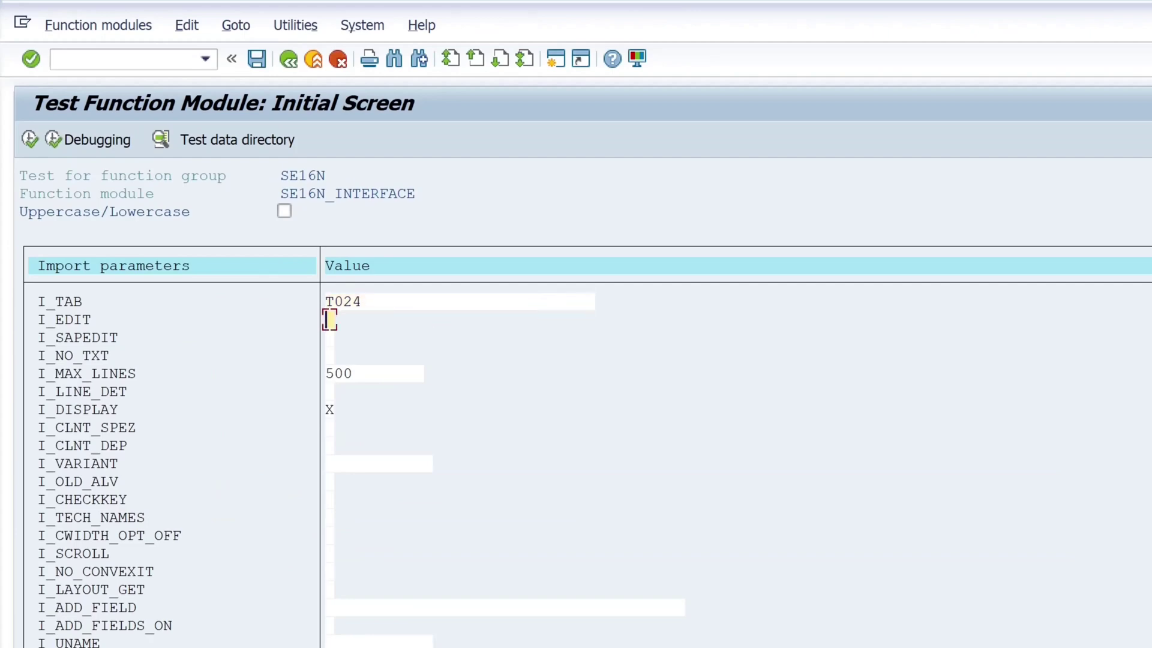
{"action": "type", "text": "X"}
{"action": "key", "text": "Tab"}
{"action": "type", "text": "X"}
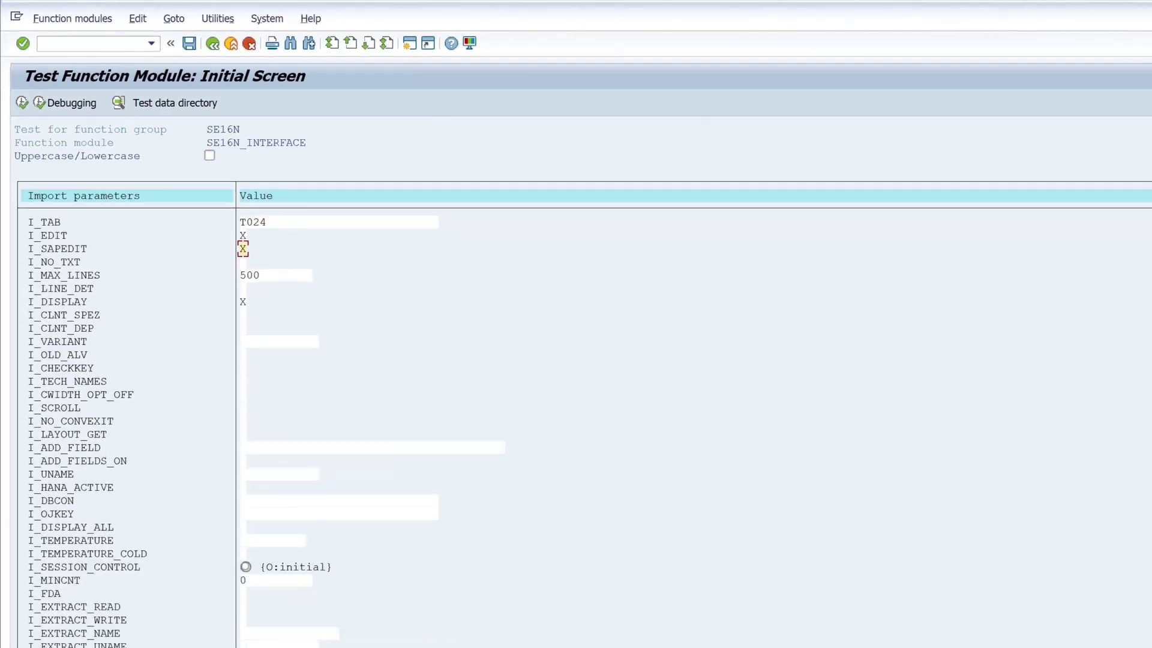
{"action": "key", "text": "Tab"}
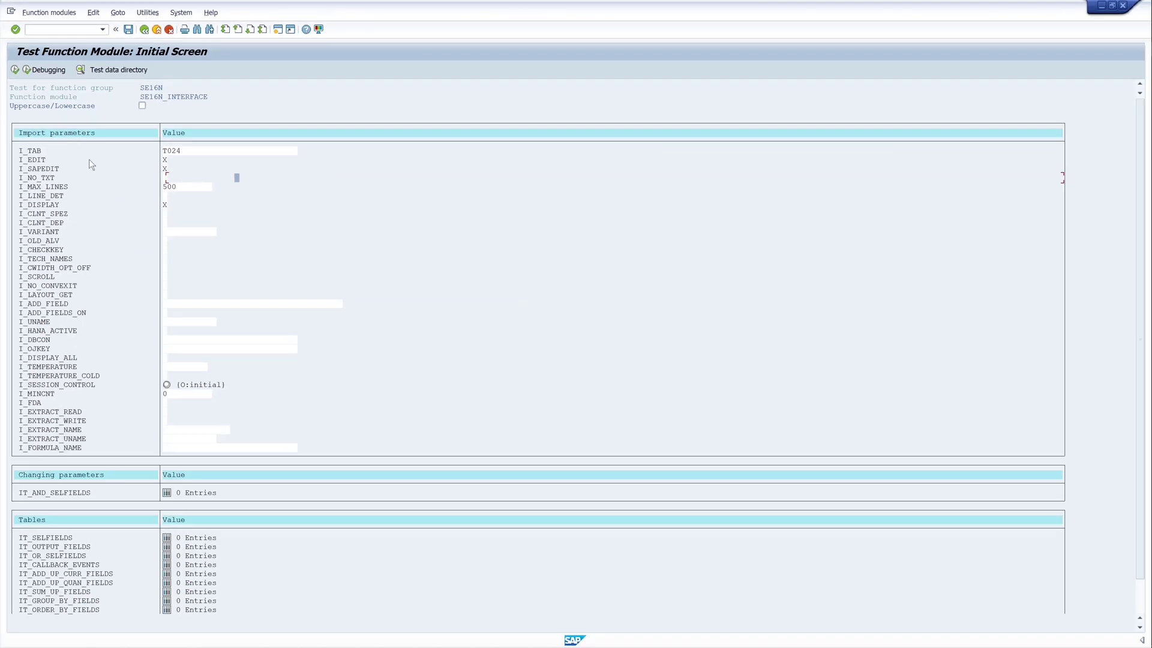
- Execute the test and enter 3434 in A00 and A40 Telephone and A00 Tel. No
{"action": "left_click", "coordinate": [15, 71]}
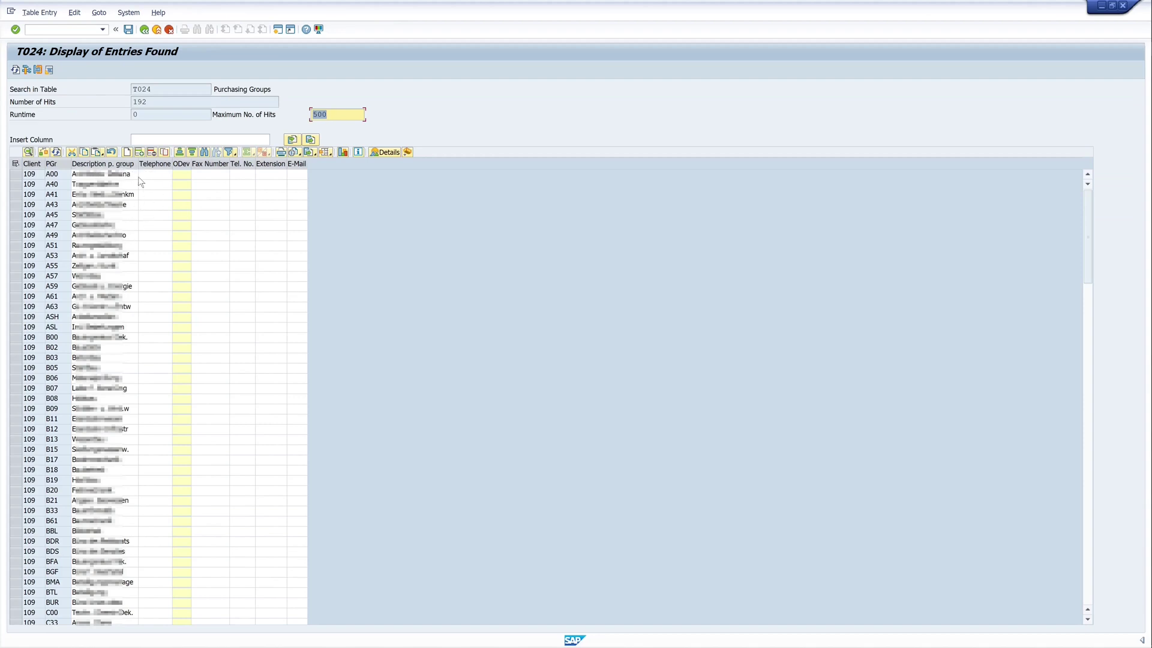
{"action": "left_click", "coordinate": [166, 175]}
{"action": "type", "text": "3434"}
{"action": "left_click", "coordinate": [160, 186]}
{"action": "type", "text": "3434"}
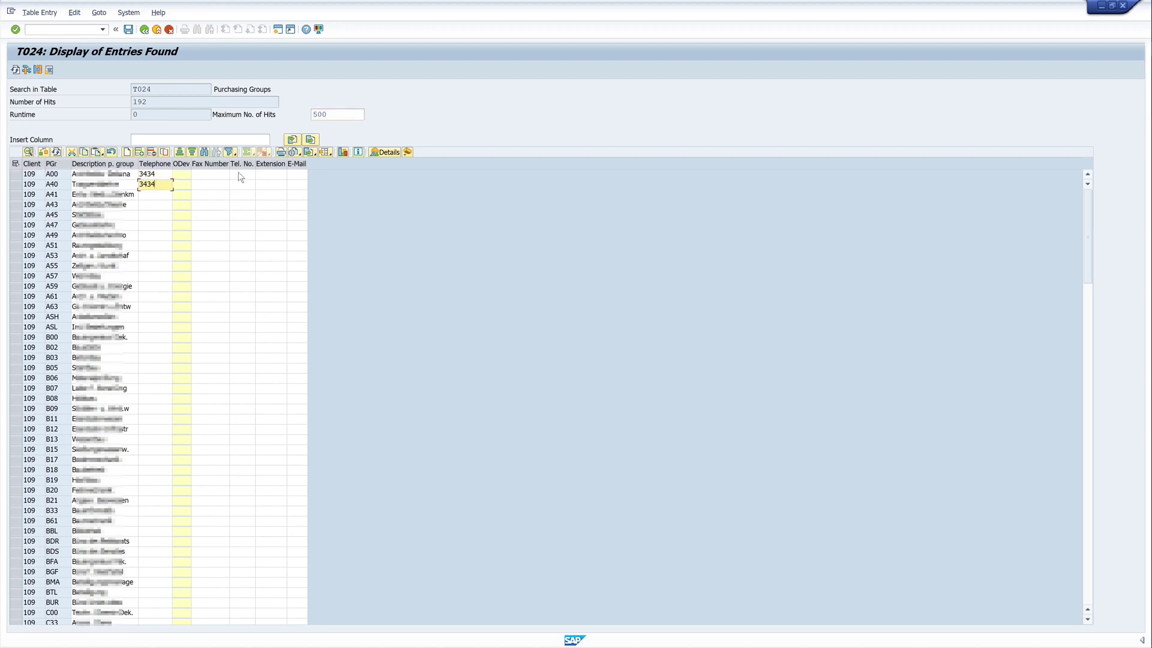
{"action": "left_click", "coordinate": [240, 175]}
{"action": "type", "text": "3434"}
- Back out of the T024 list to the Function Builder initial screen
{"action": "left_click", "coordinate": [145, 30]}
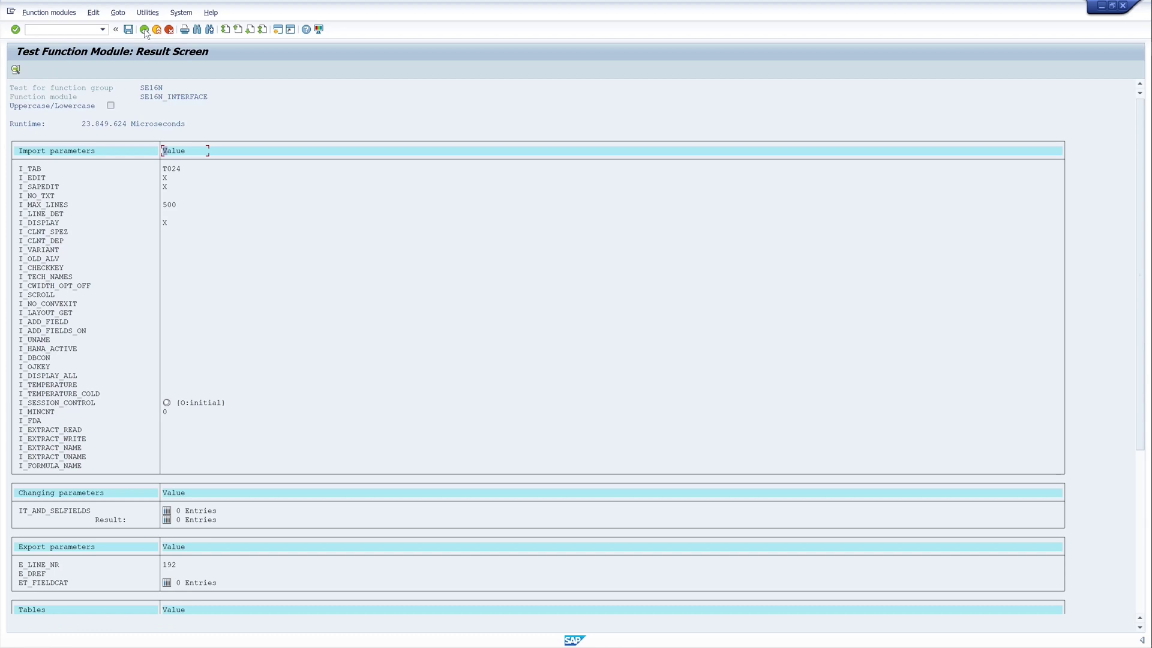
{"action": "left_click", "coordinate": [145, 30]}
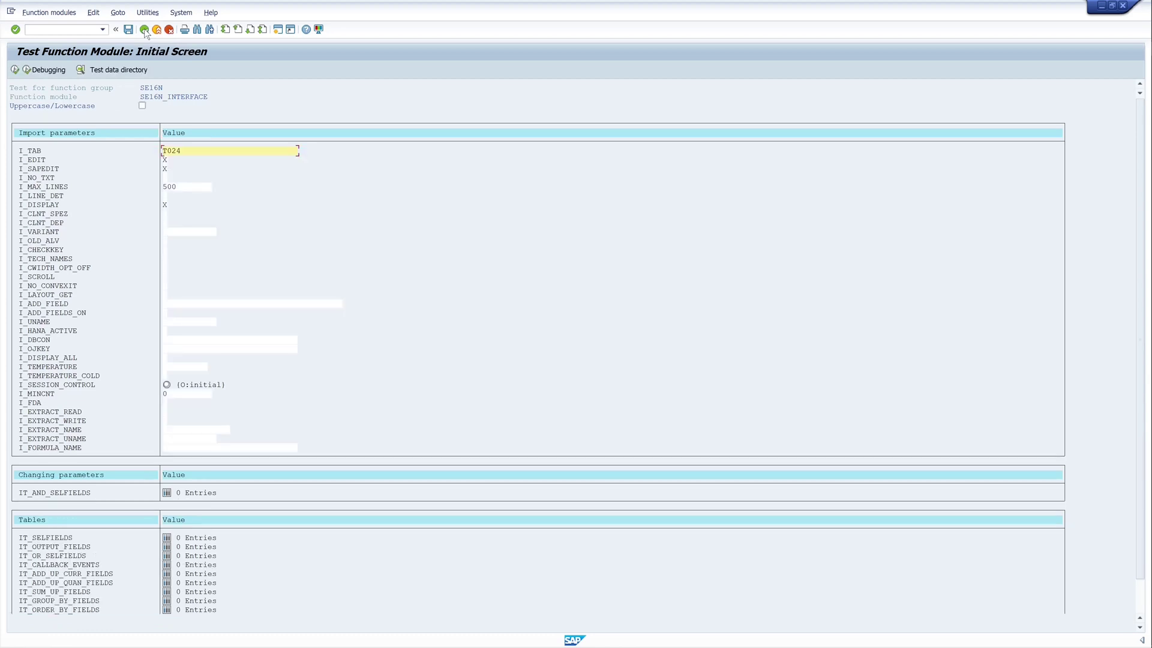
{"action": "left_click", "coordinate": [145, 30]}
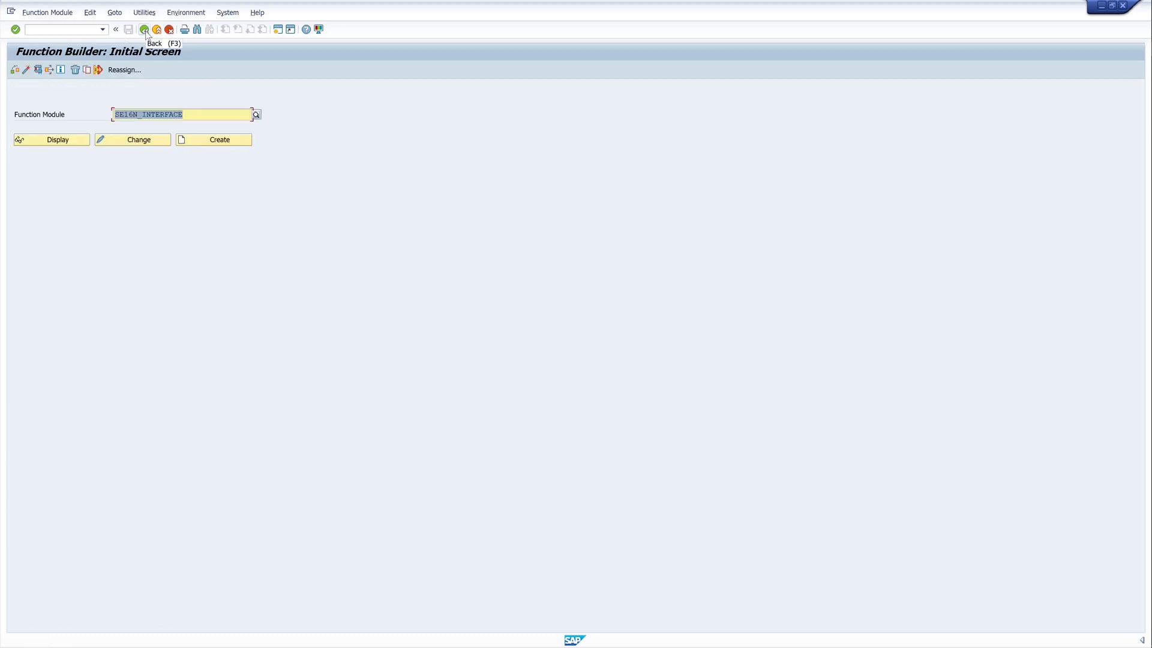